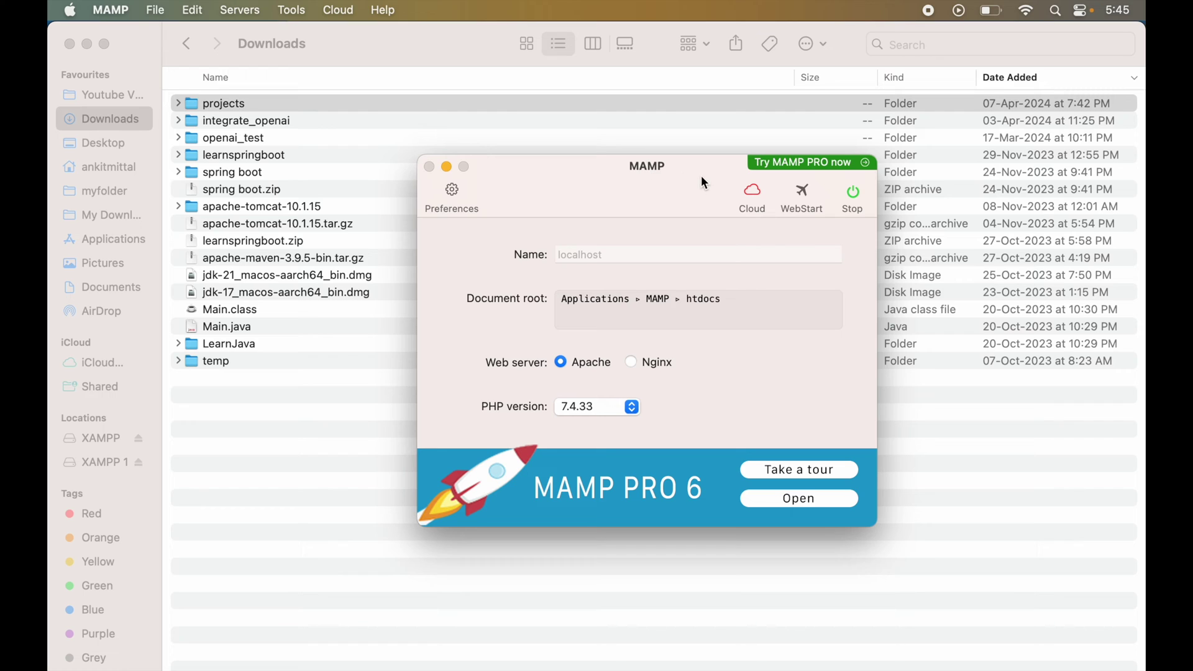
Stop MAMP's running local servers and quit MAMP from its menu
left_click(852, 195)
left_click(110, 10)
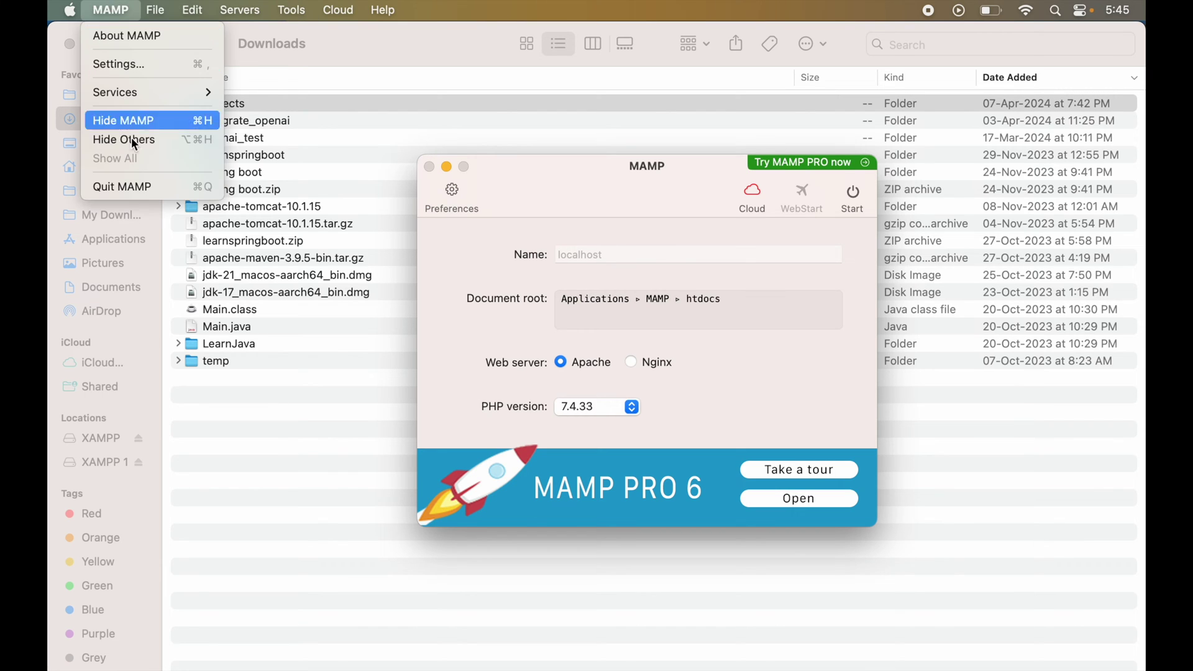
left_click(143, 189)
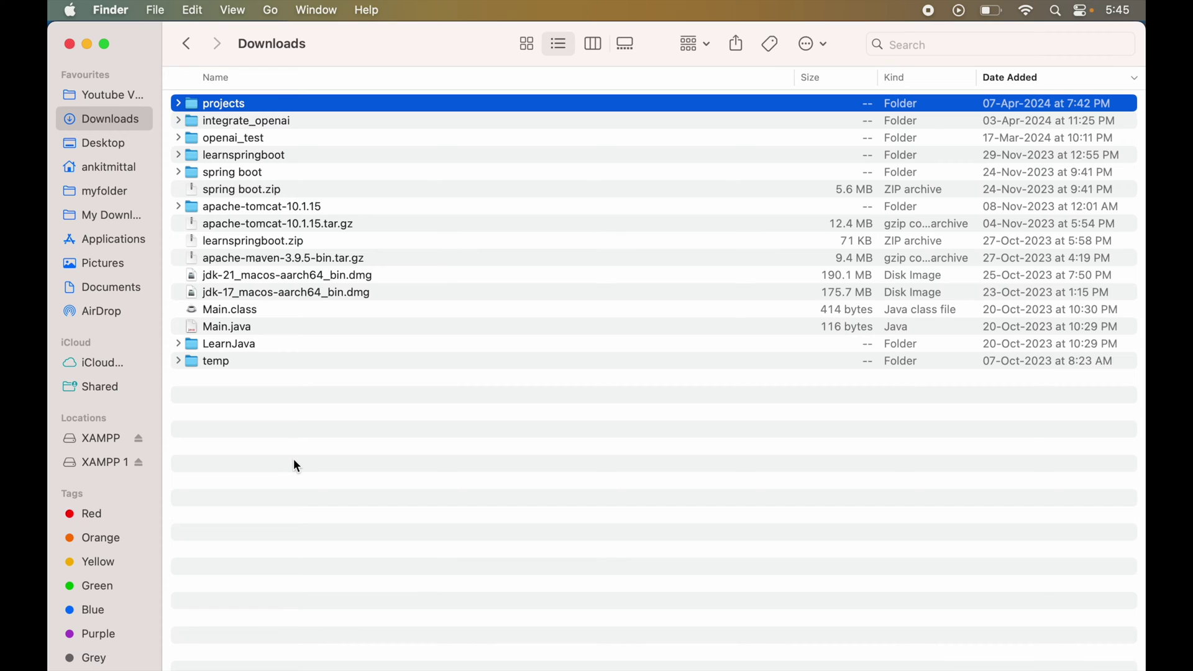
left_click(295, 459)
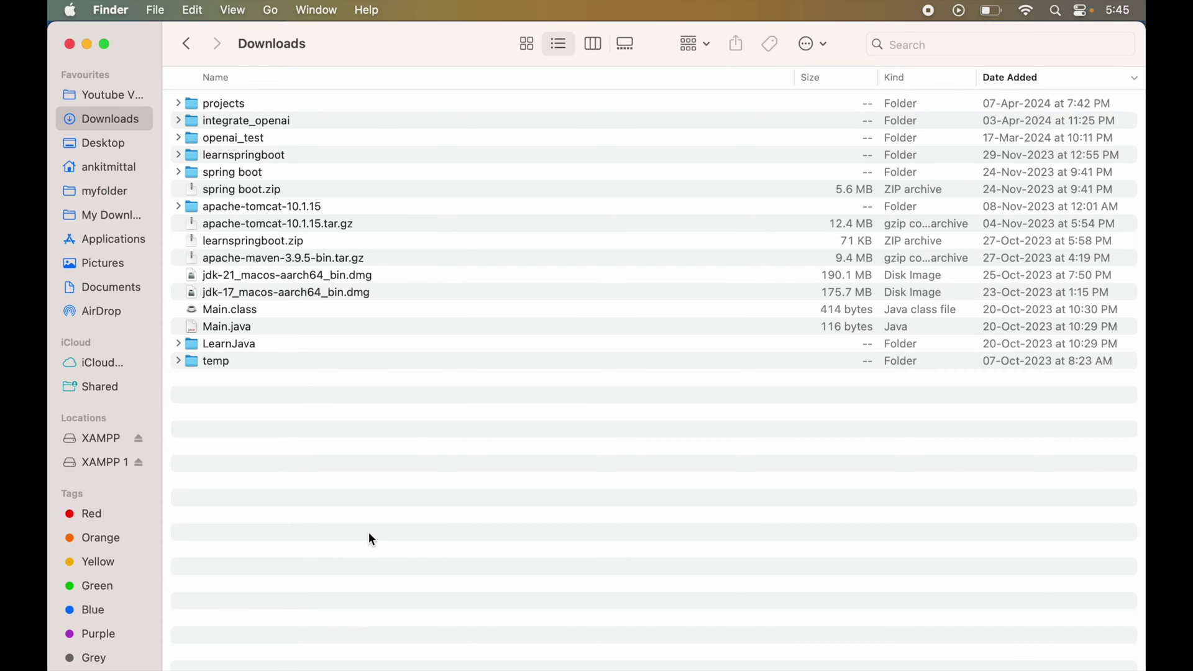
Go to the Applications folder and select the MAMP PRO app
left_click(271, 10)
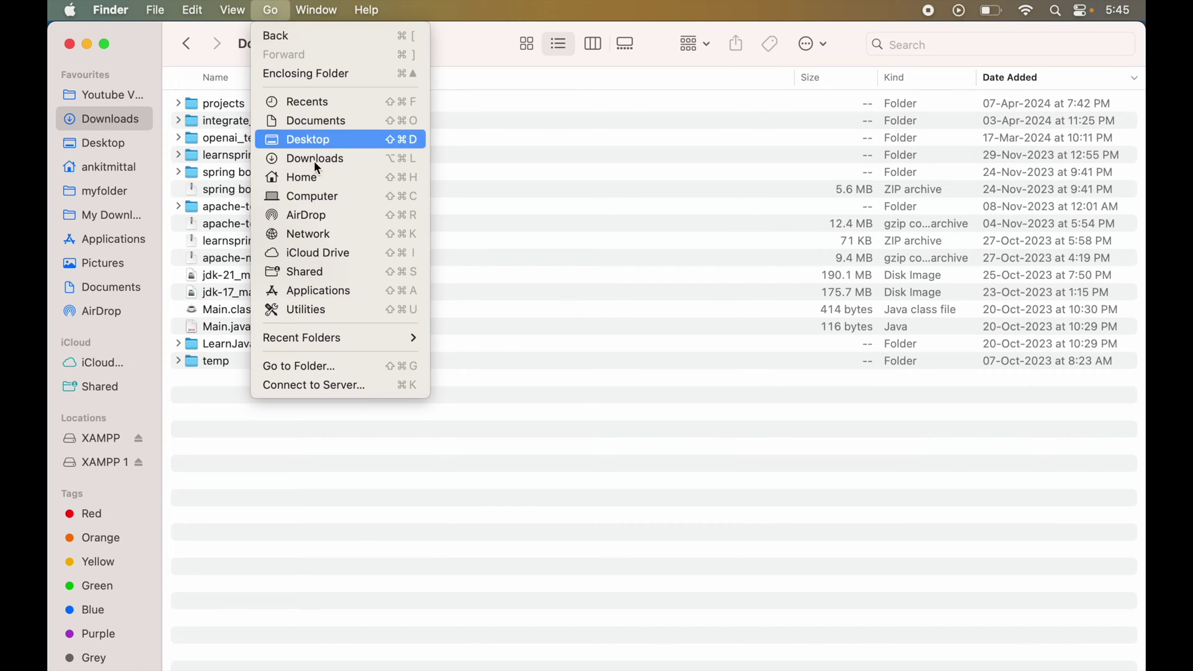
left_click(348, 292)
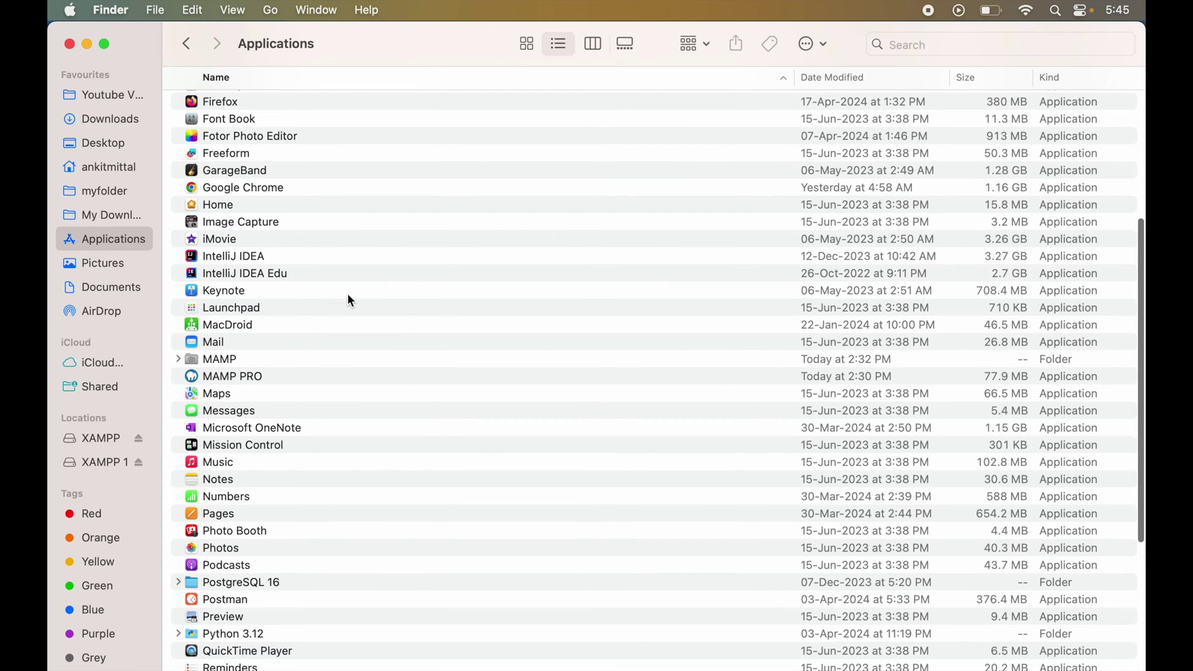
scroll(349, 301, "down", 5)
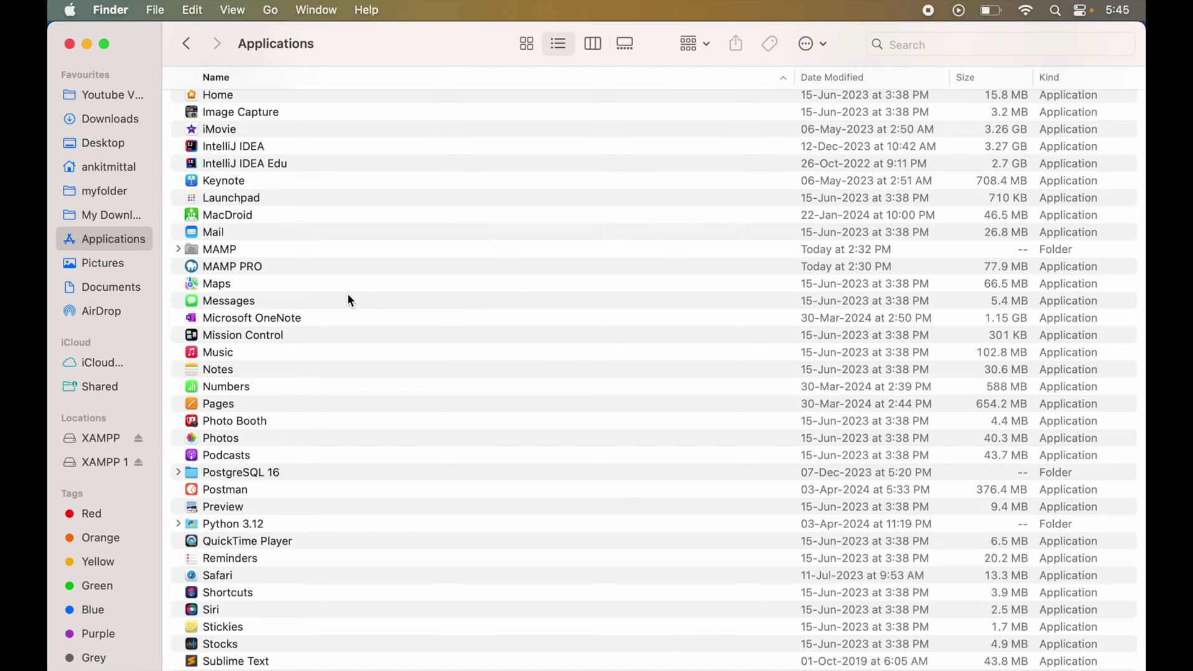
left_click(251, 268)
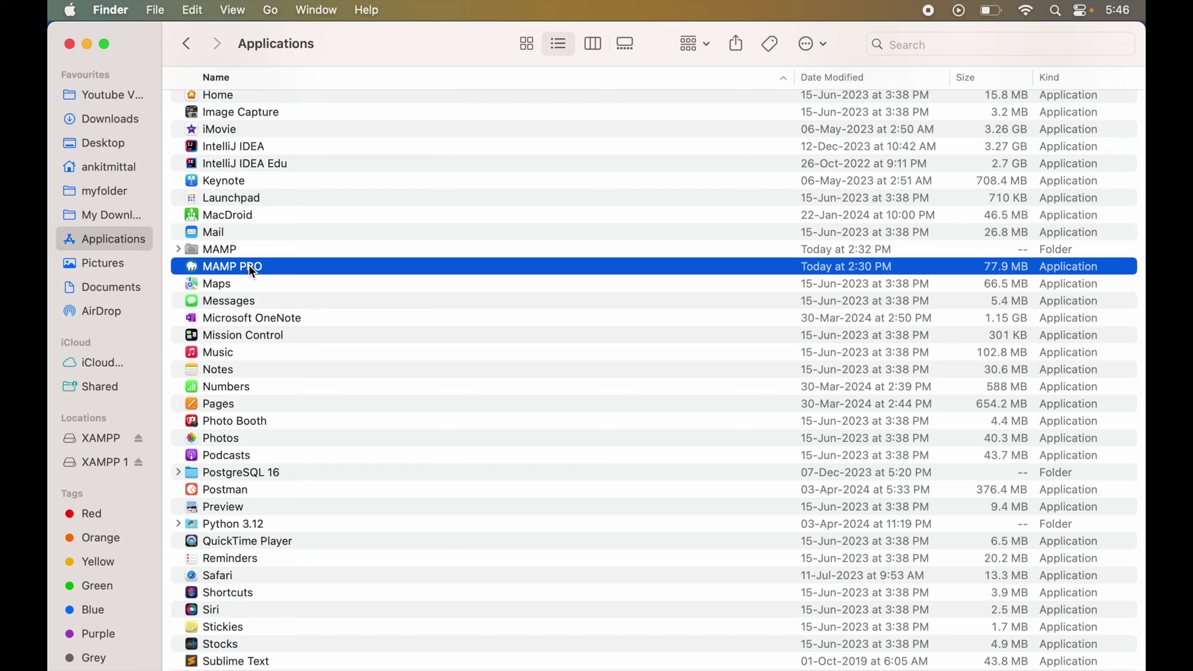
Show MAMP PRO's package contents, open Contents > MacOS, and select MAMP PRO Uninstaller
right_click(250, 268)
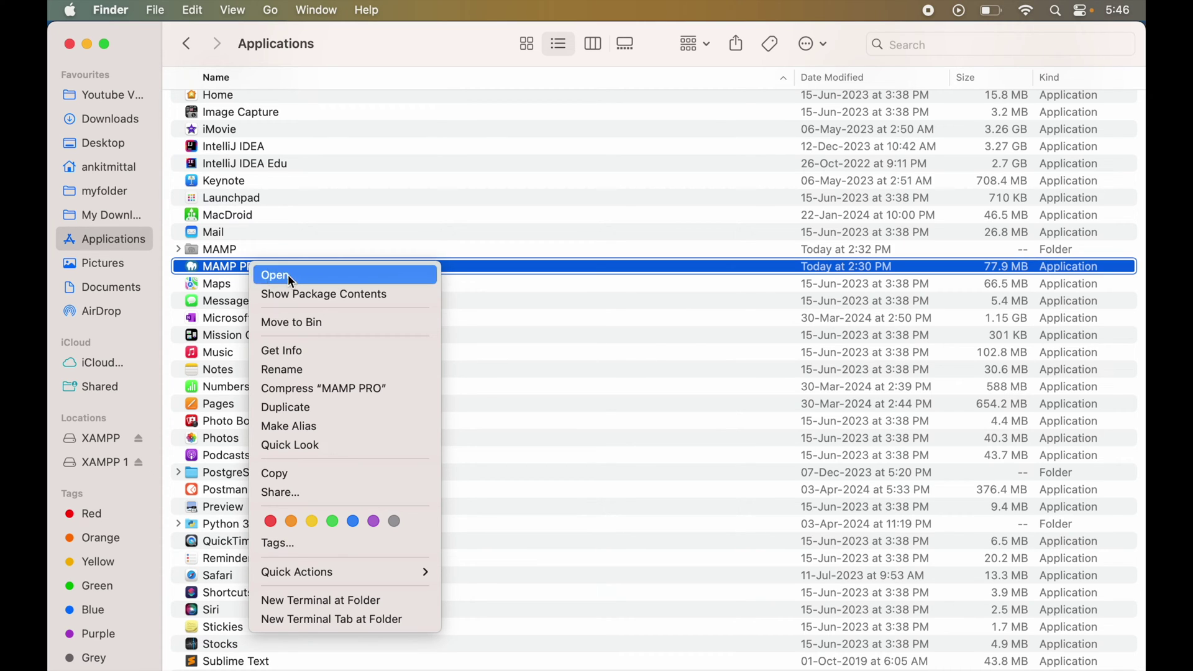
left_click(322, 295)
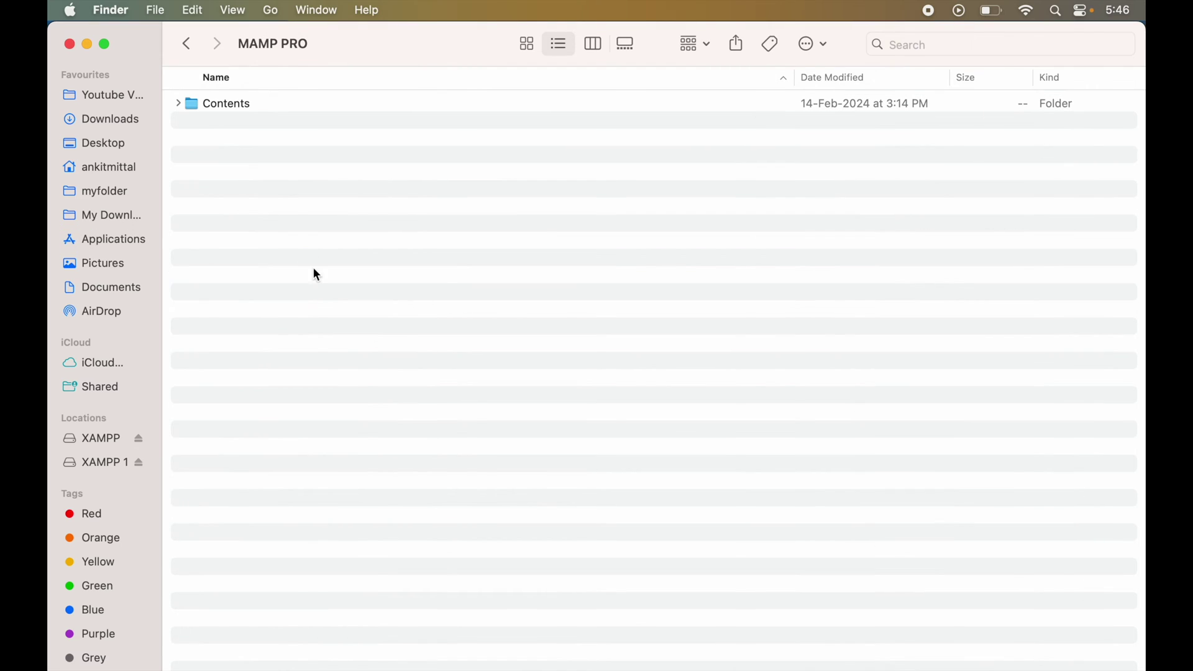
double_click(273, 106)
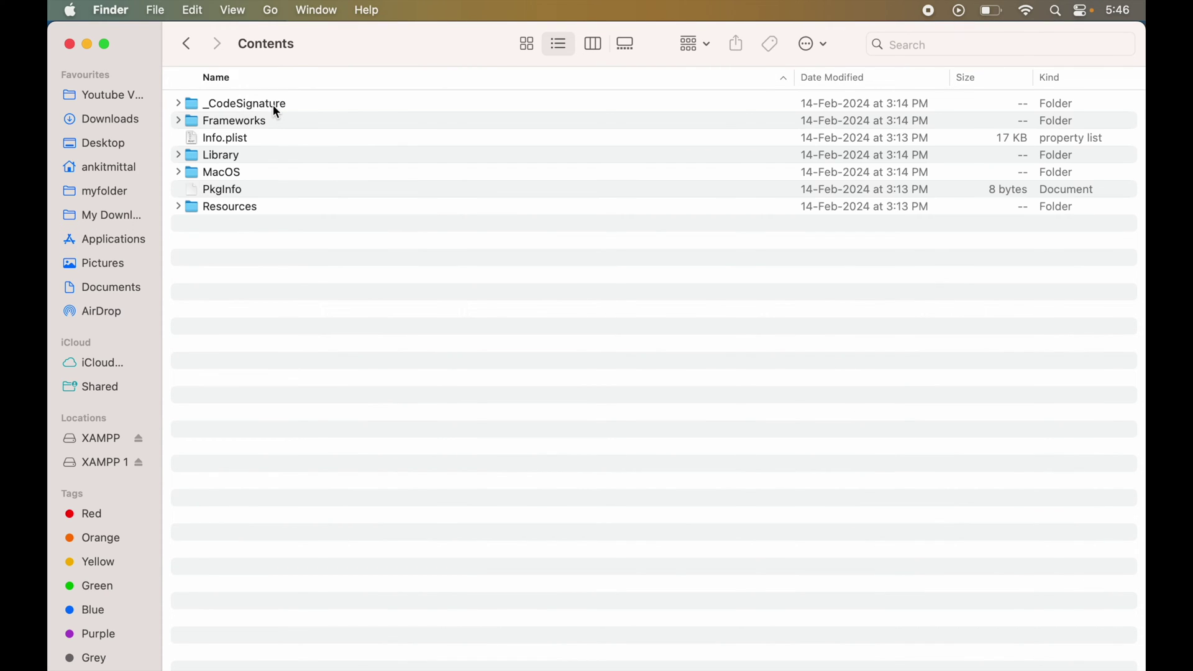
double_click(271, 172)
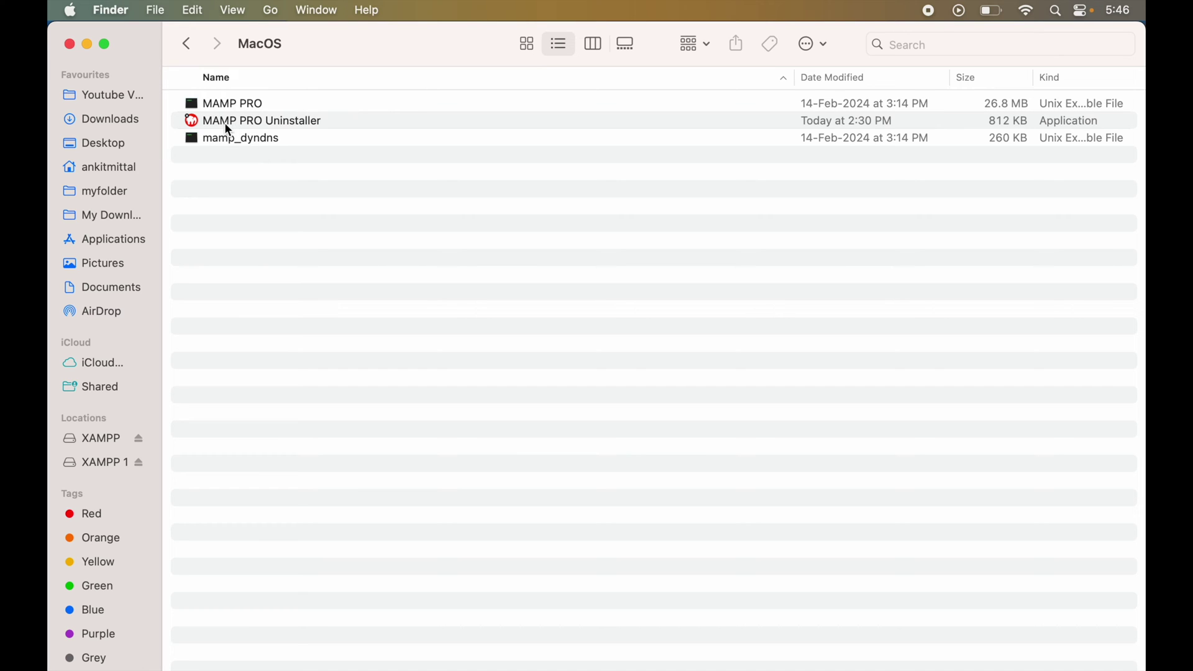
left_click(286, 127)
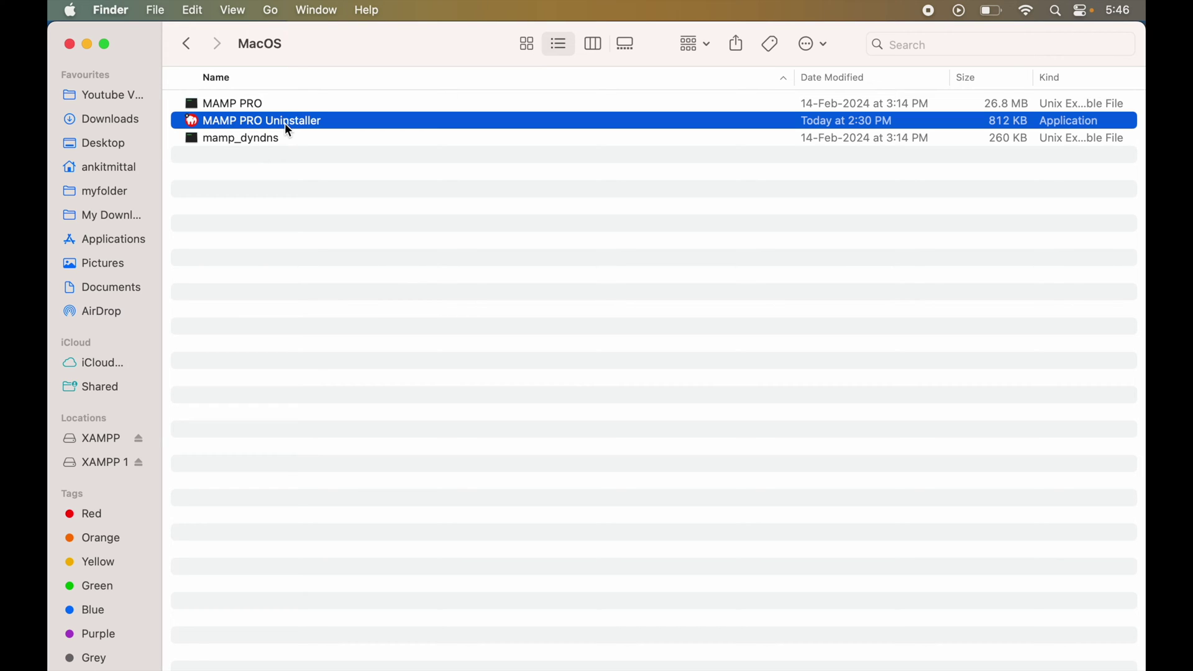
Run MAMP PRO Uninstaller, authorise with the admin password, and dismiss the success message
double_click(286, 122)
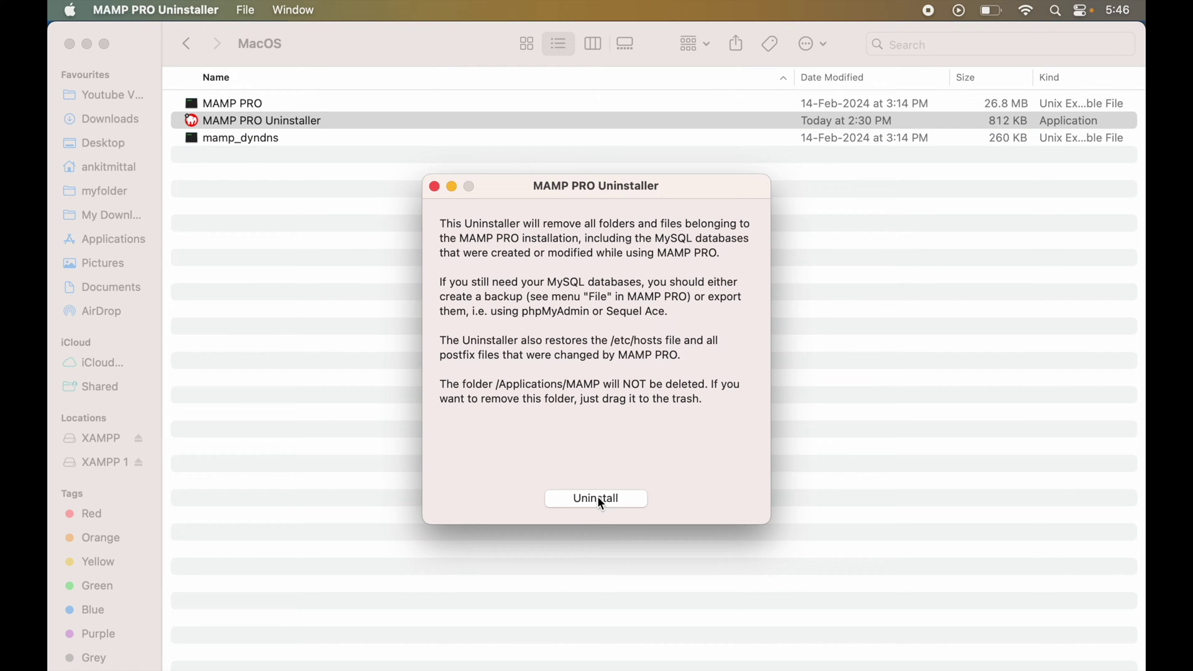
left_click(608, 499)
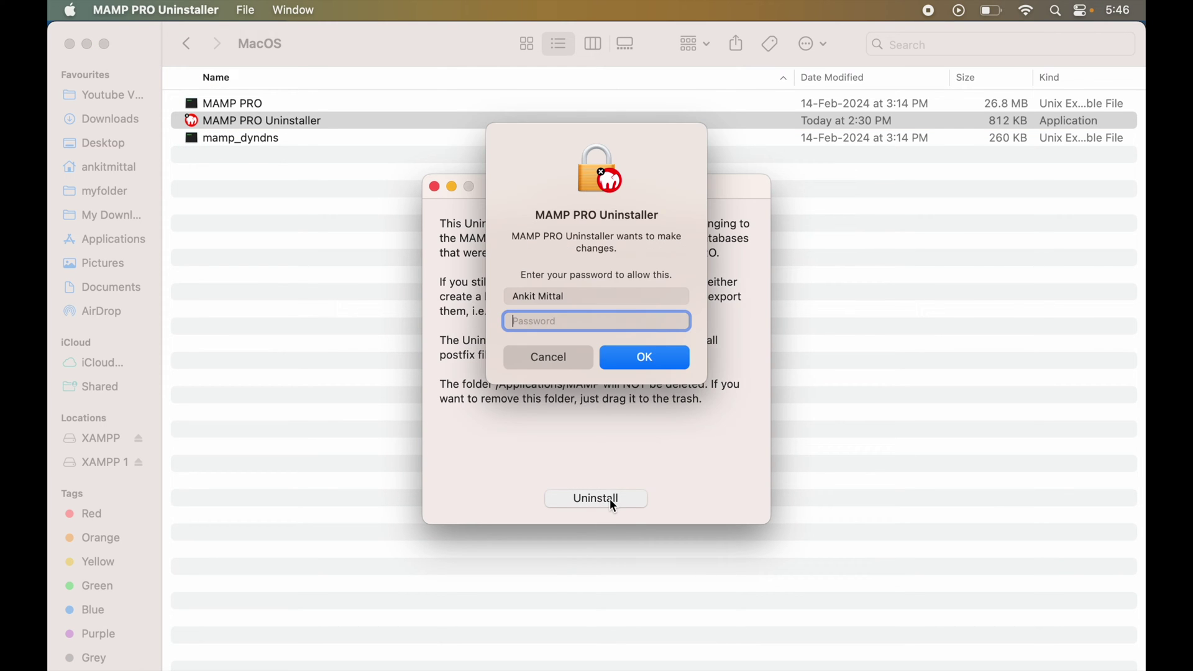
type("••••••••")
left_click(650, 359)
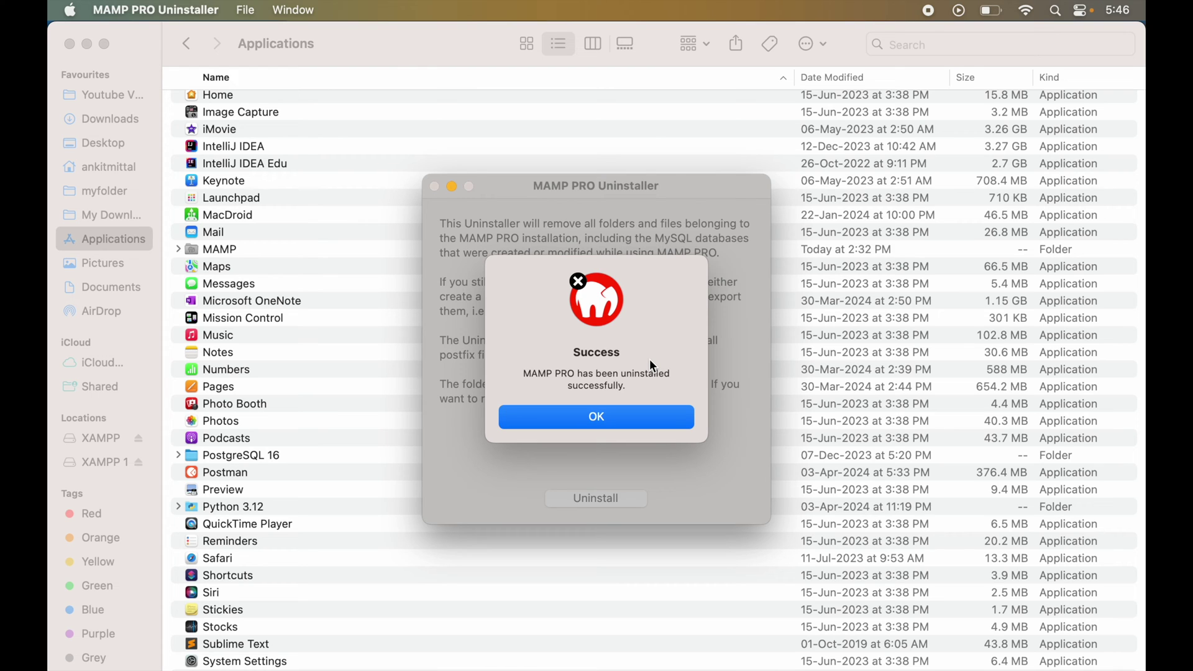
left_click(614, 417)
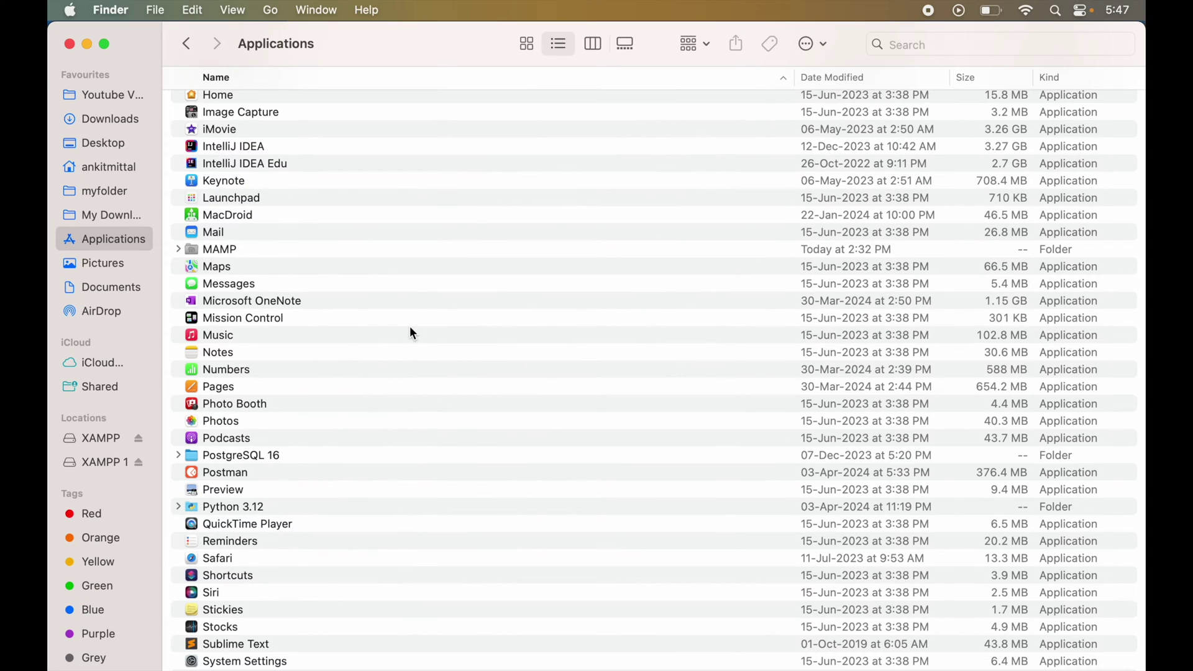
Move the leftover MAMP folder in Applications to the Bin
left_click(274, 250)
right_click(274, 250)
left_click(310, 287)
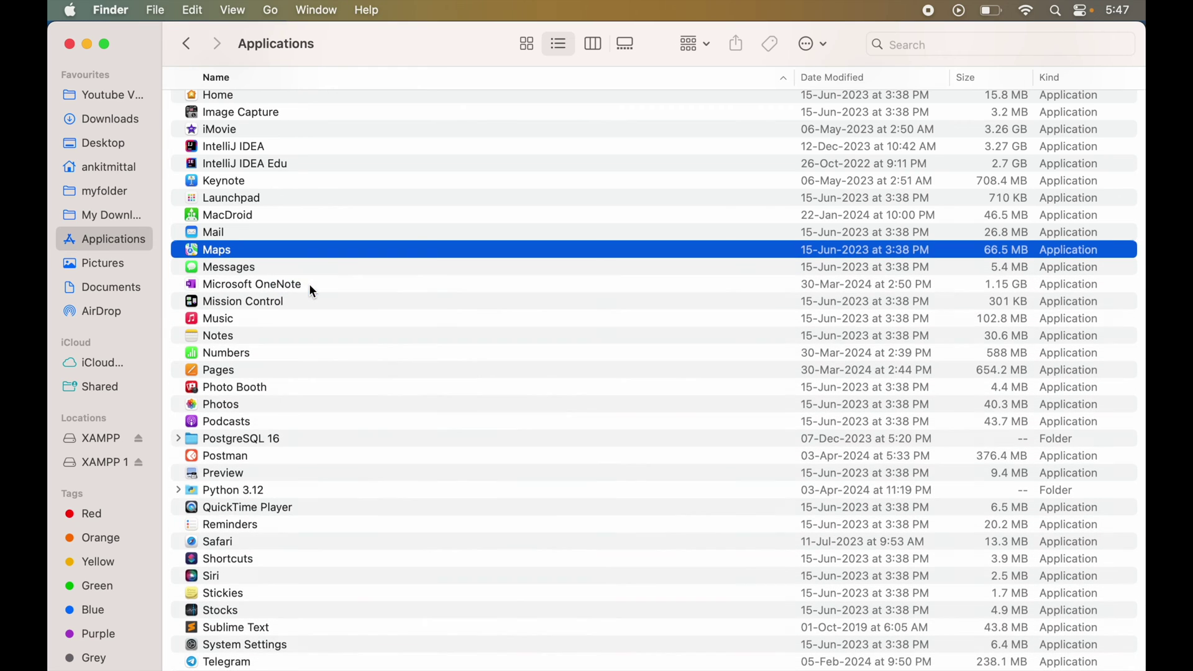
Jump to the user's Library folder with Go to Folder path ~/Library
left_click(271, 9)
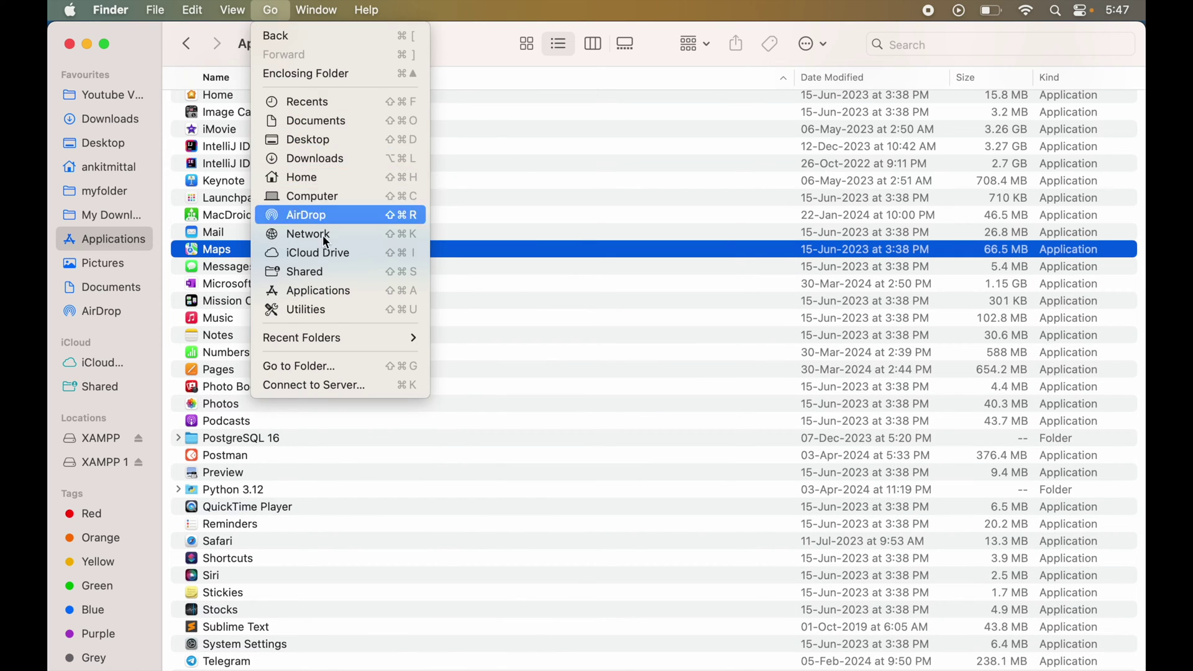
left_click(337, 366)
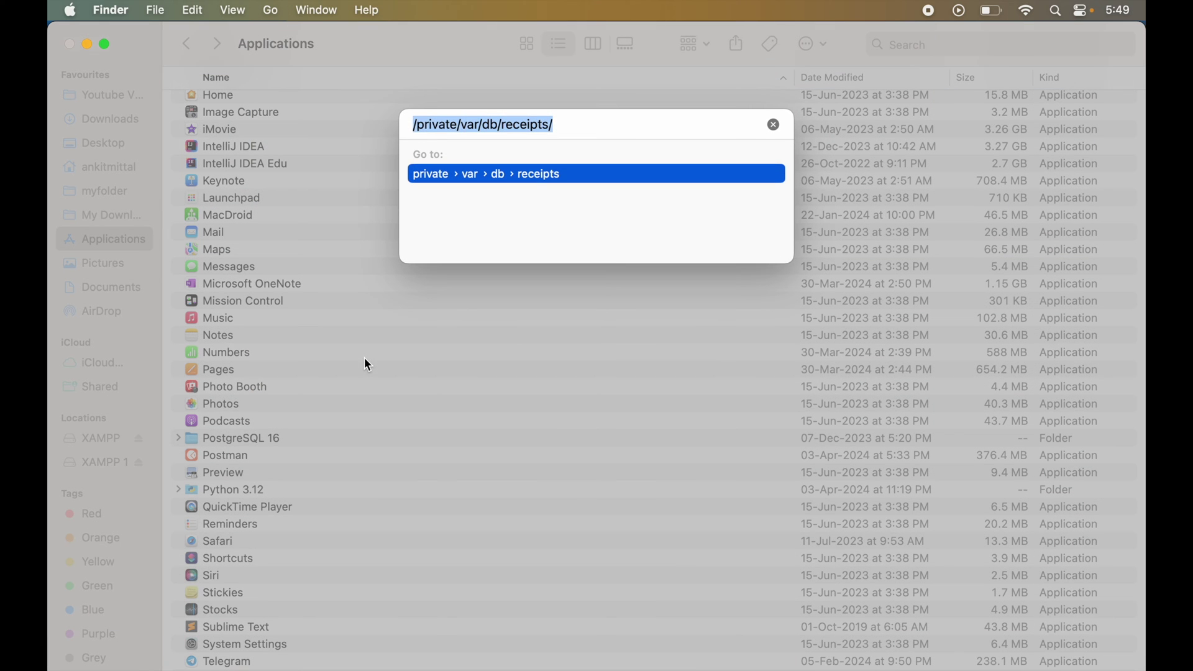
key("BackSpace")
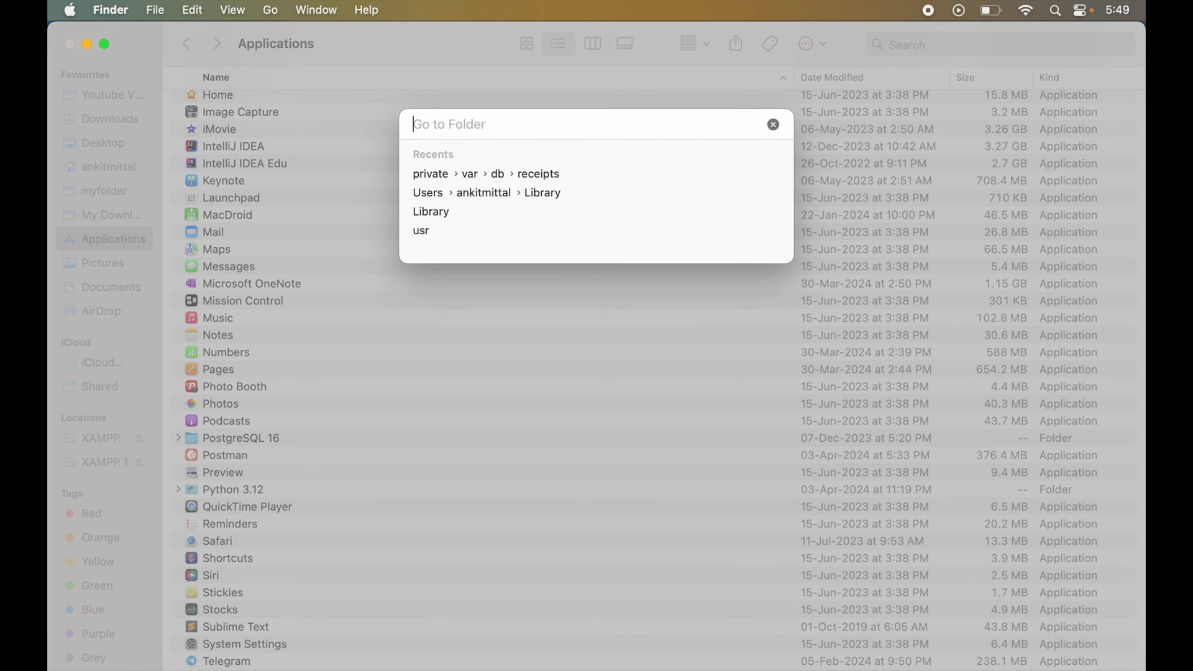
type("~/")
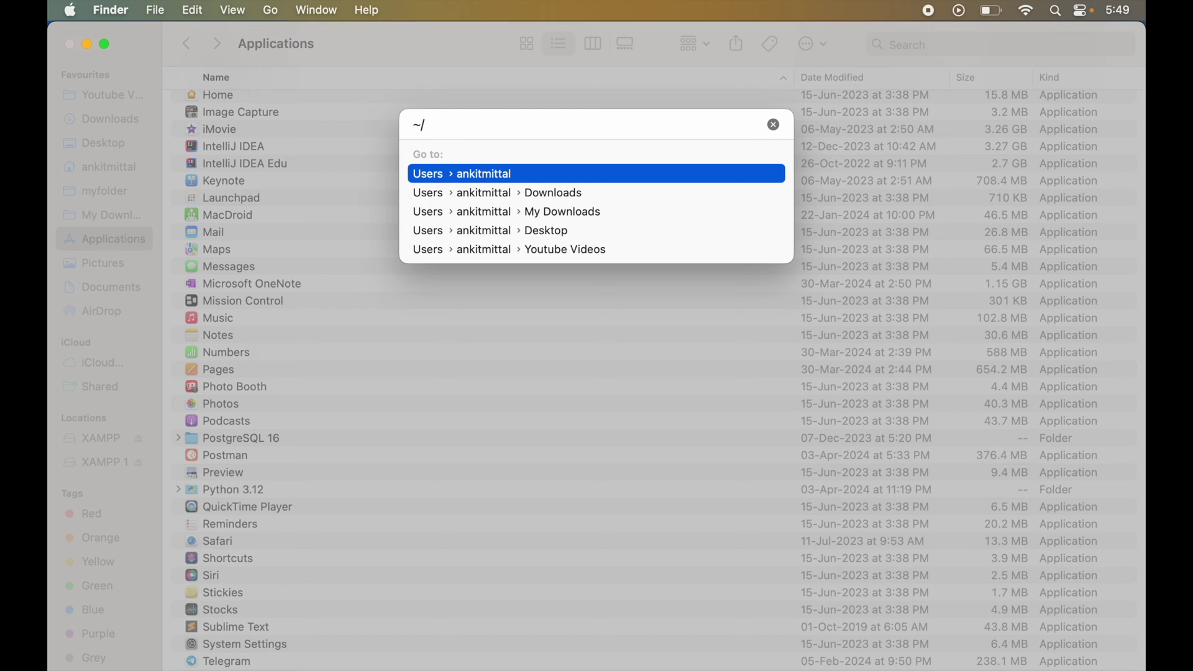
type("Library")
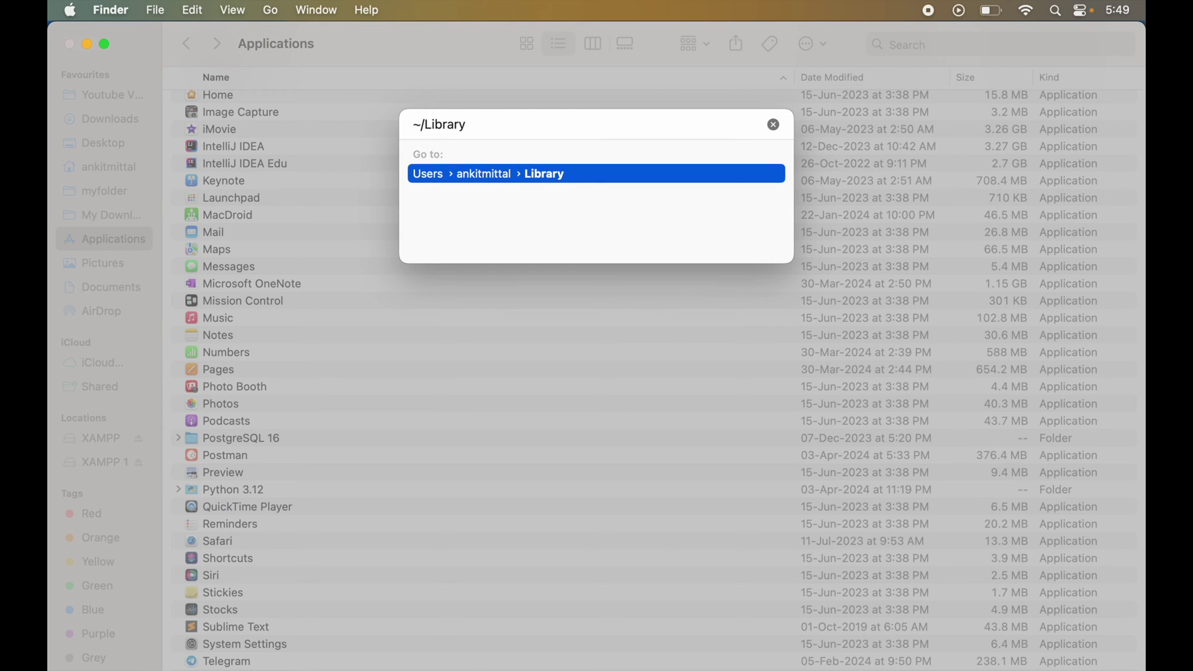
left_click(532, 185)
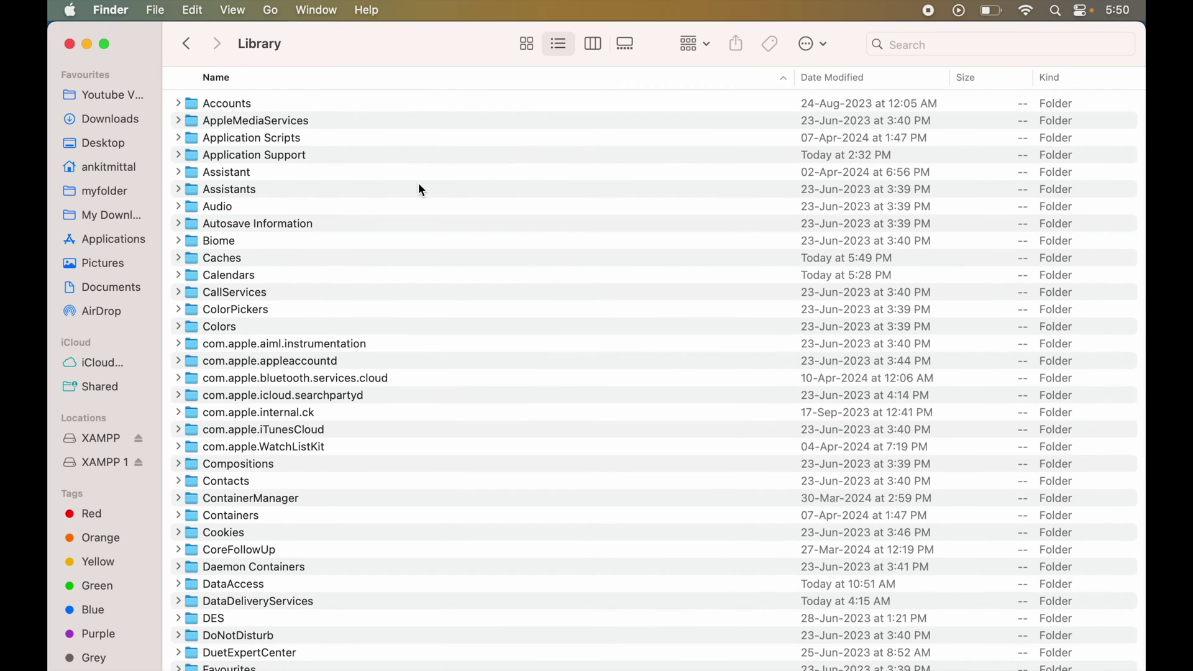
Move de.appsolute.MAMP from Library's Application Support folder to the Bin
double_click(301, 154)
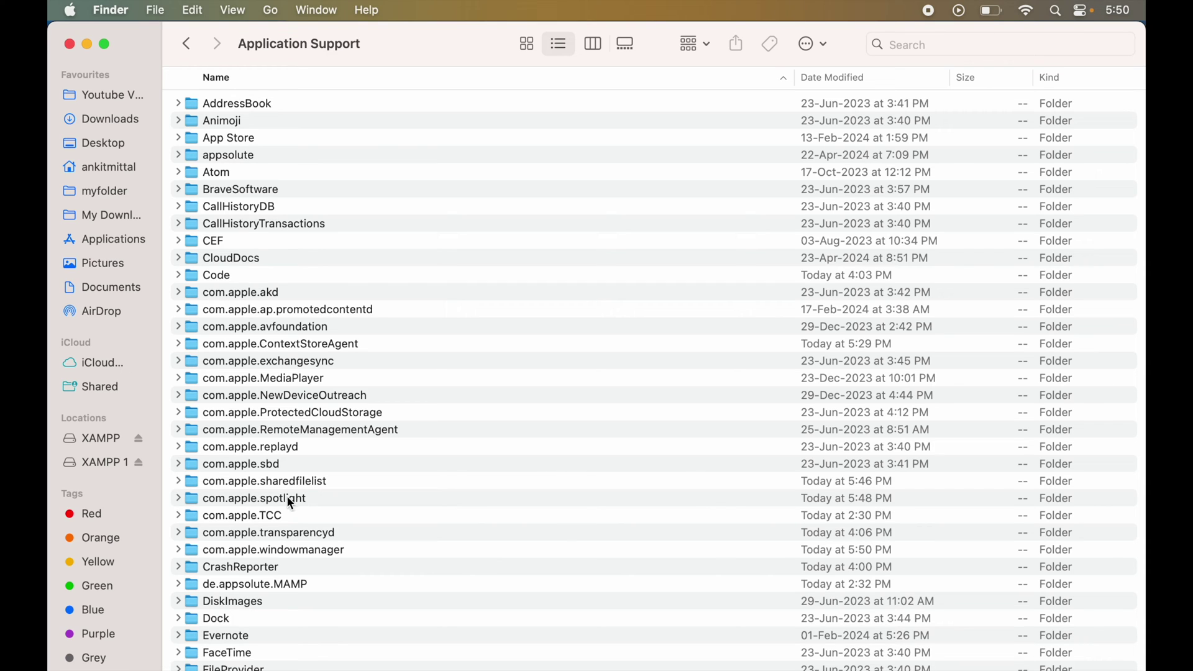
left_click(289, 587)
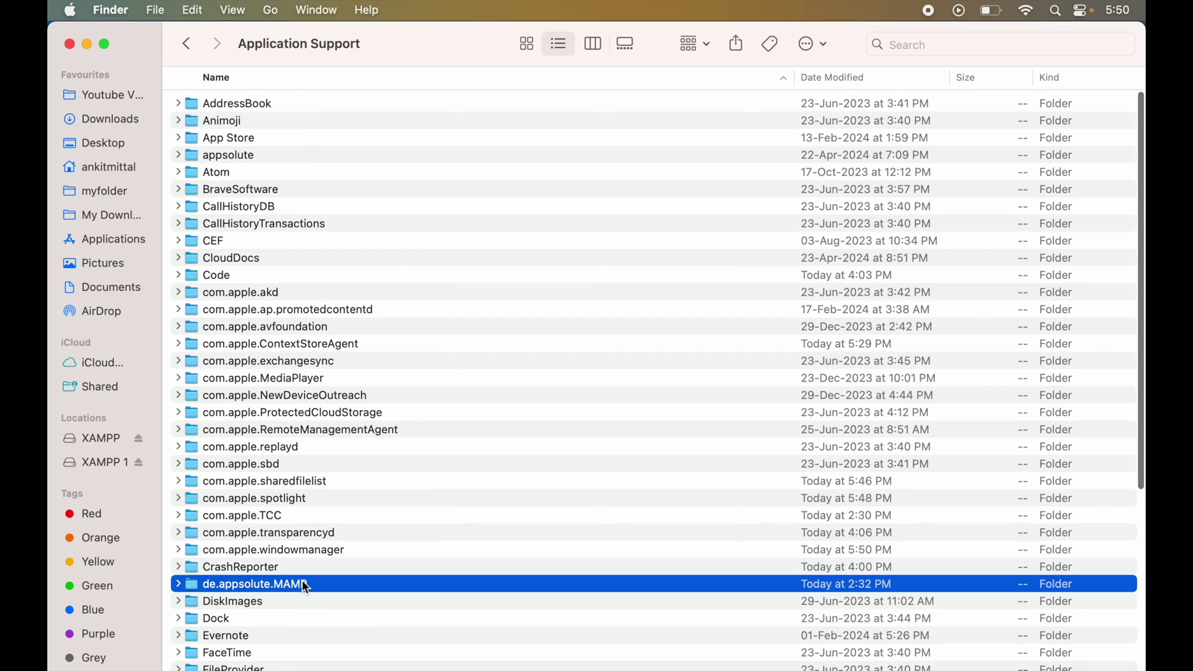
right_click(305, 587)
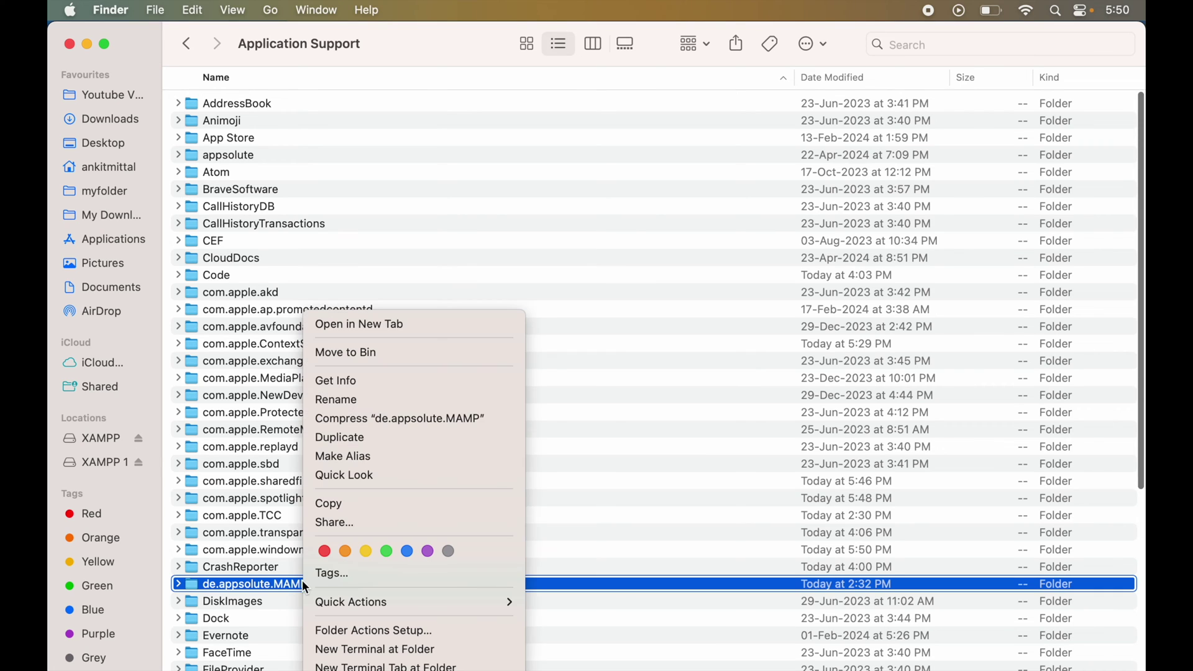
left_click(375, 349)
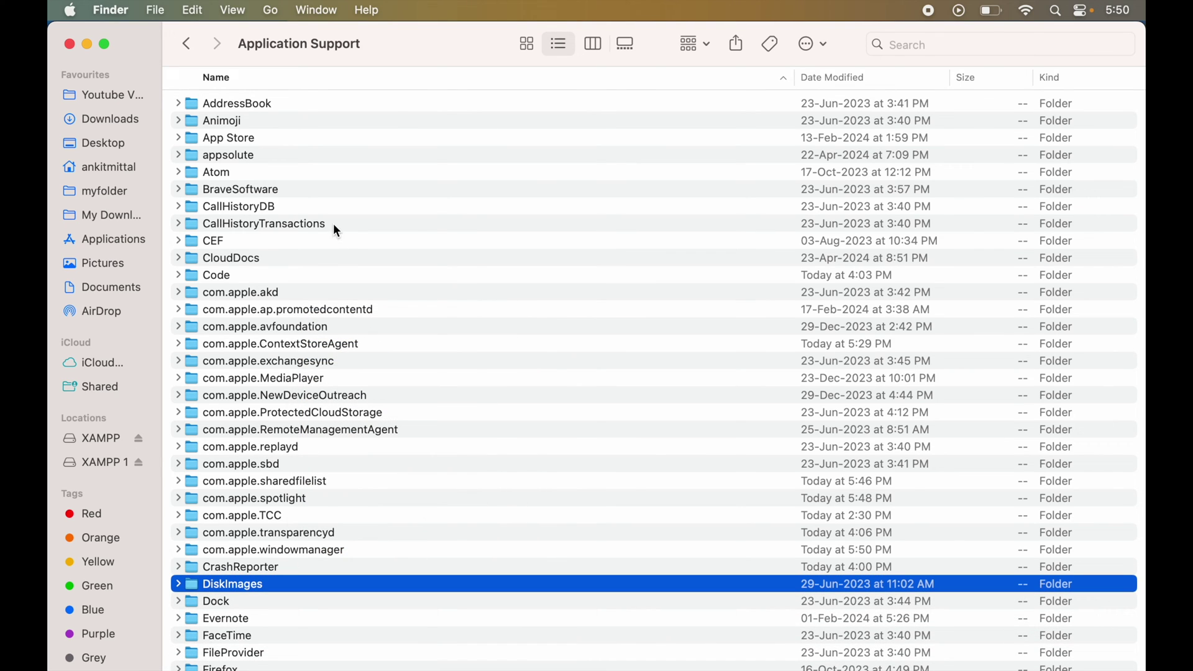
Return to Library and open the Caches folder
left_click(191, 46)
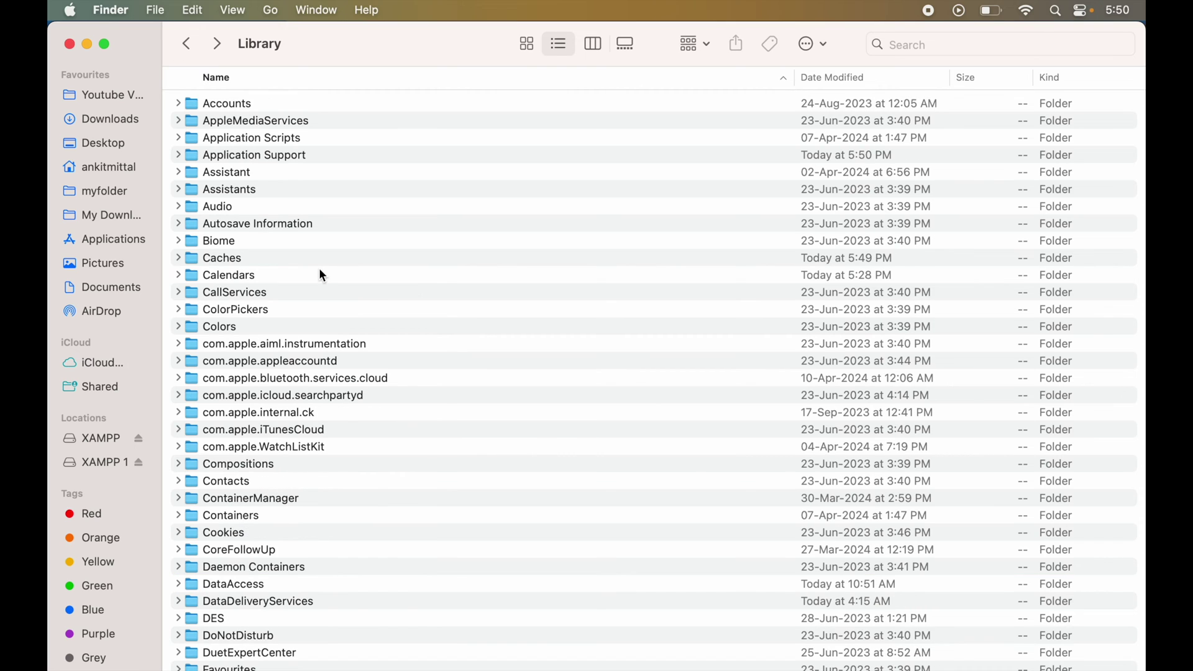
double_click(270, 257)
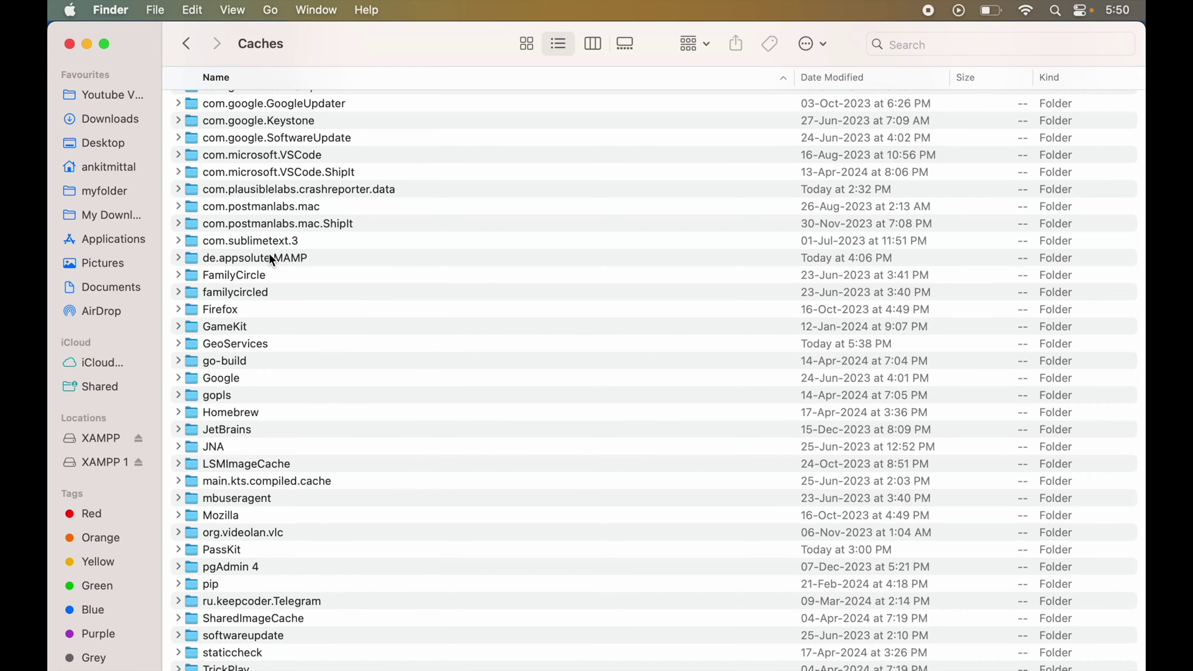
scroll(271, 255, "down", 1)
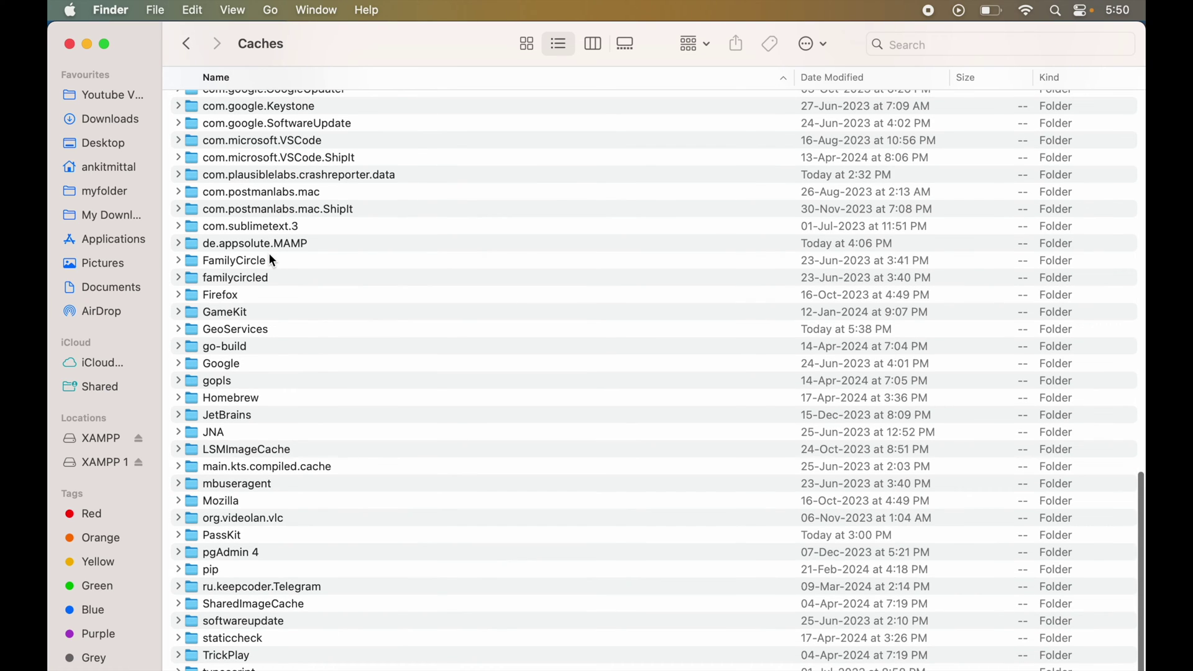
Move the de.appsolute.MAMP folder in Caches to the Bin
left_click(277, 247)
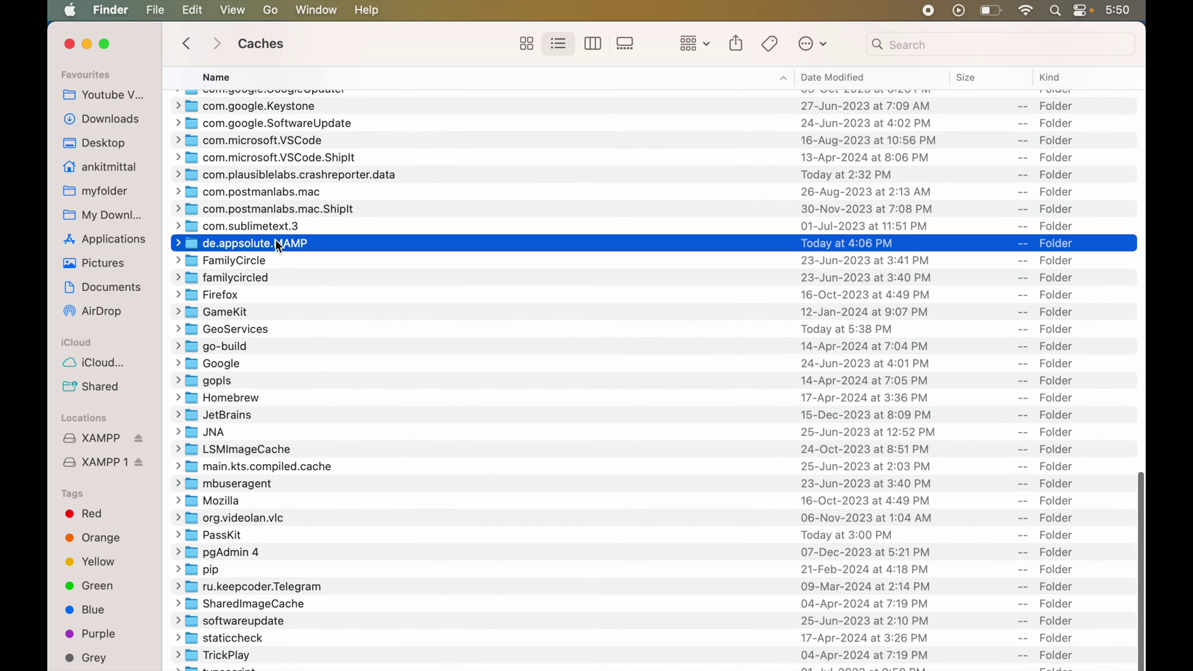
right_click(271, 247)
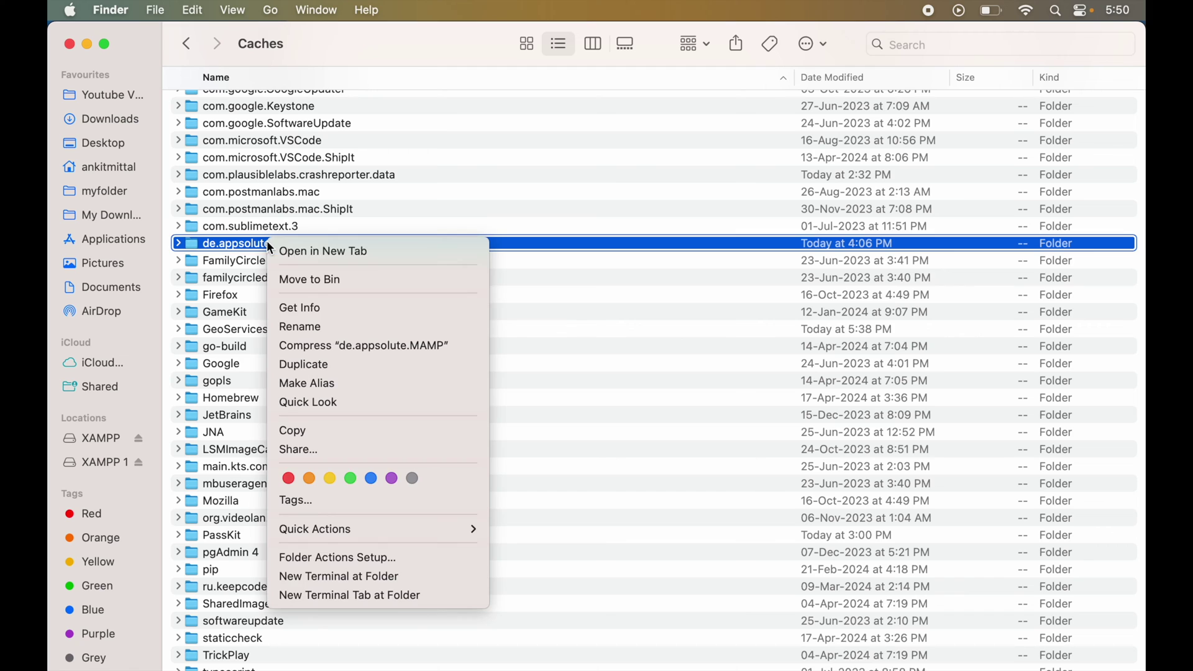
left_click(308, 278)
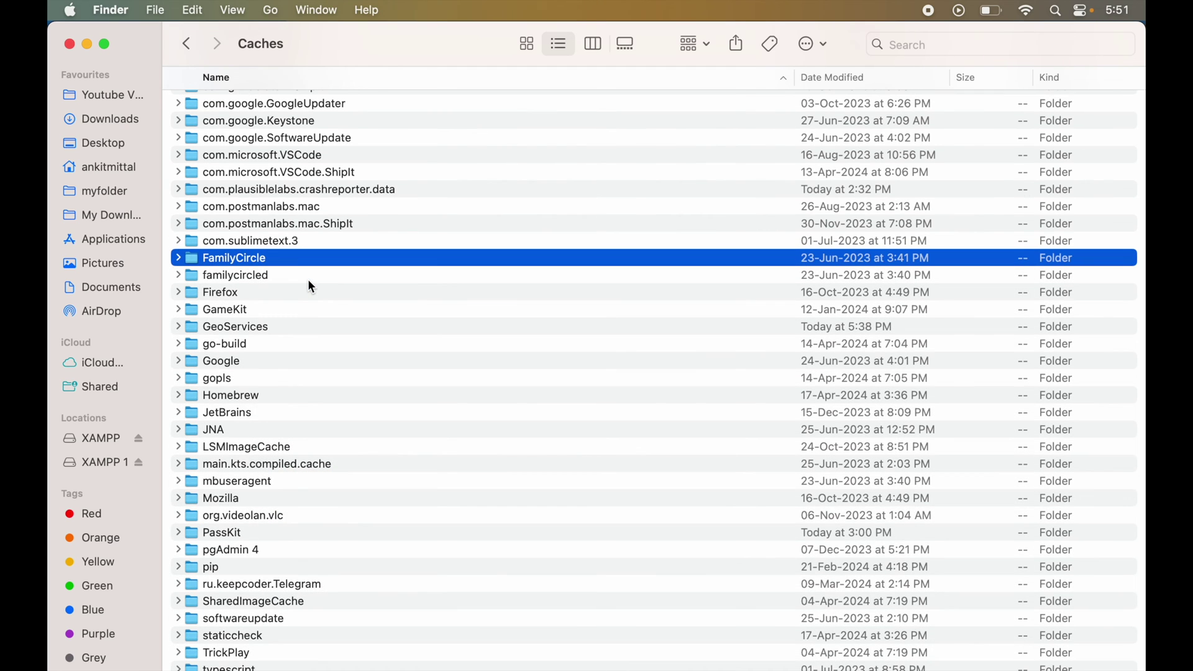
Bin the de.appsolute.MAMP folder inside com.plausiblelabs.crashreporter.data, then return to Library
left_click(293, 194)
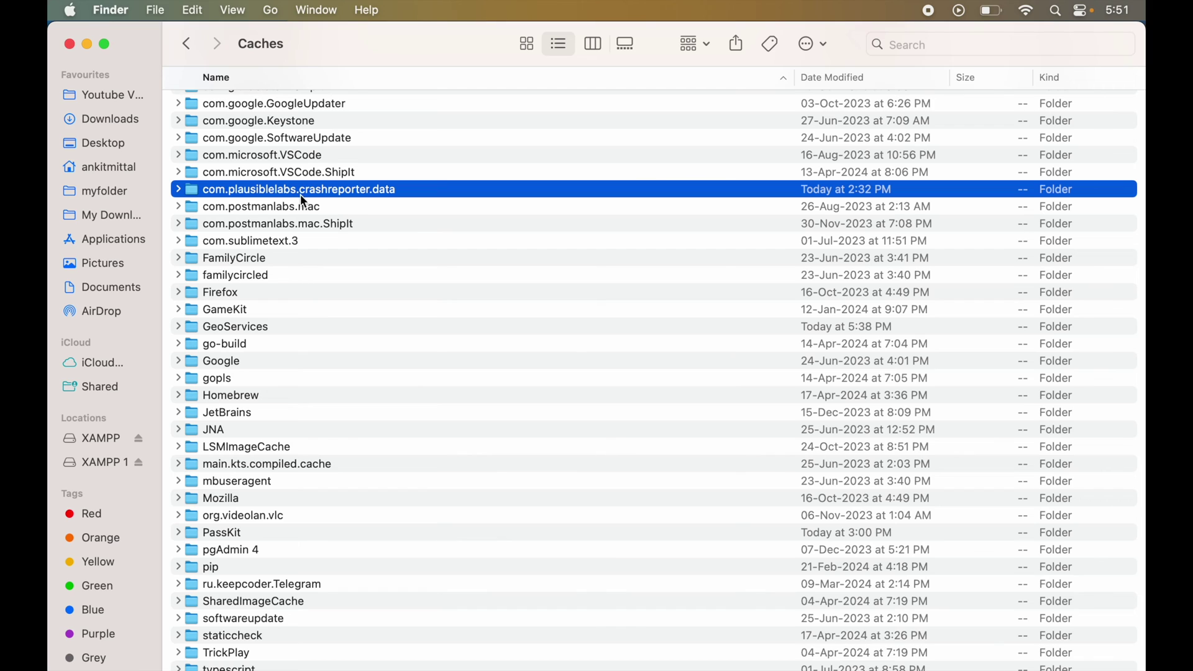
double_click(386, 195)
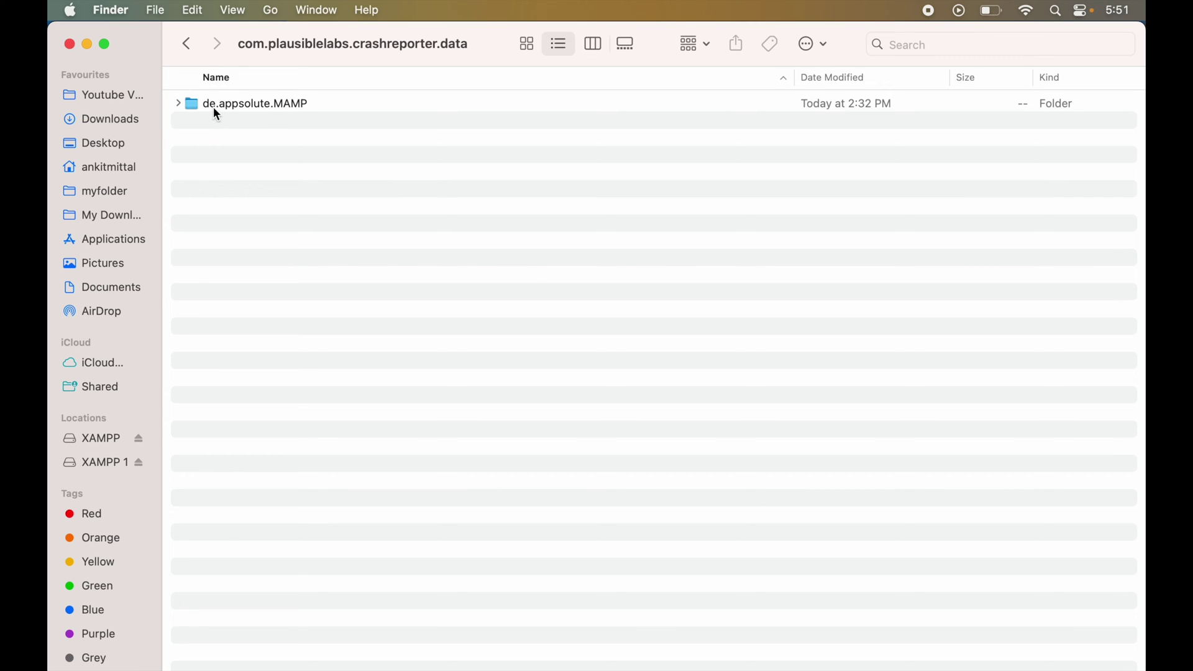
left_click(302, 114)
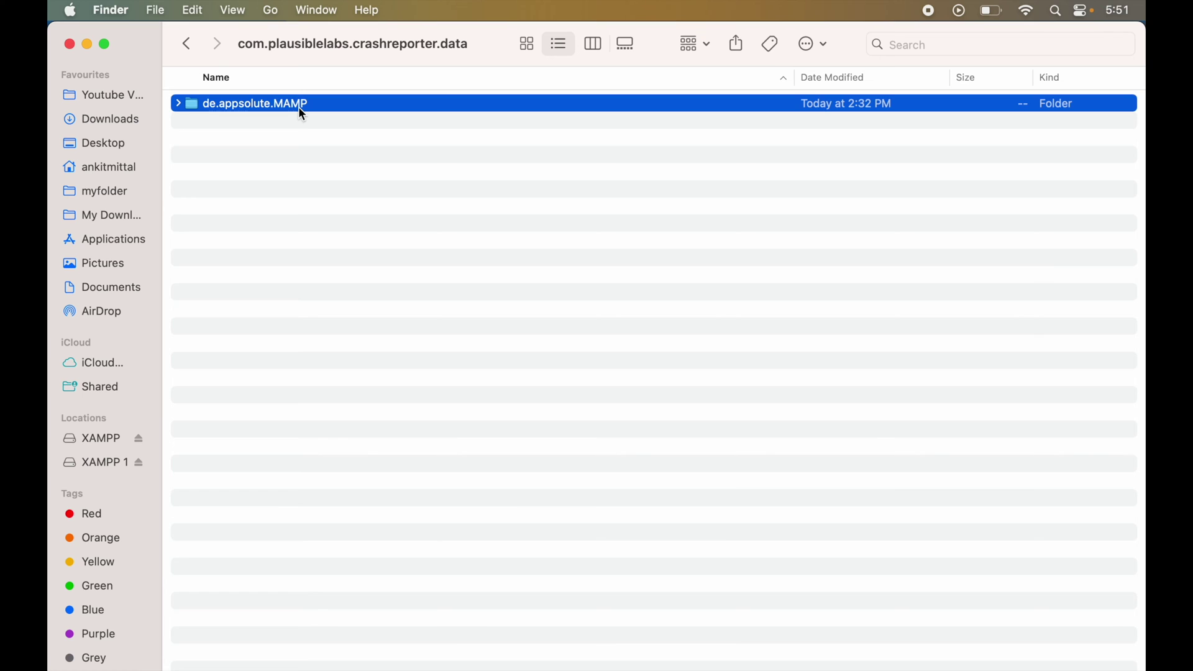
right_click(300, 108)
left_click(342, 148)
left_click(188, 44)
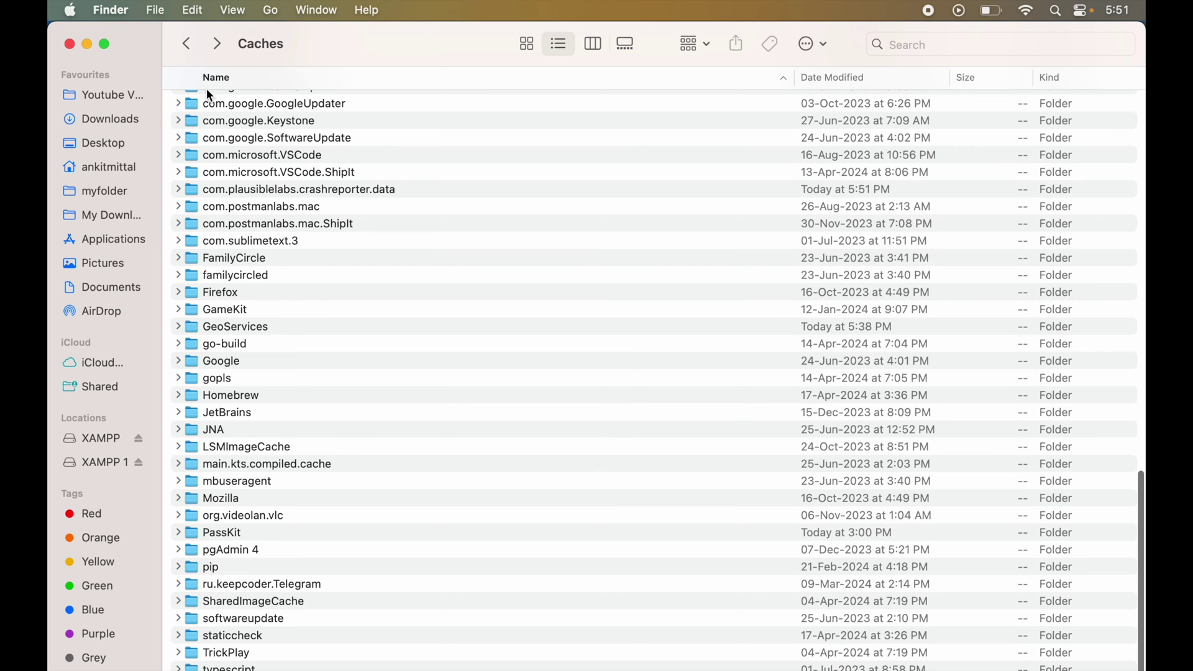
left_click(188, 45)
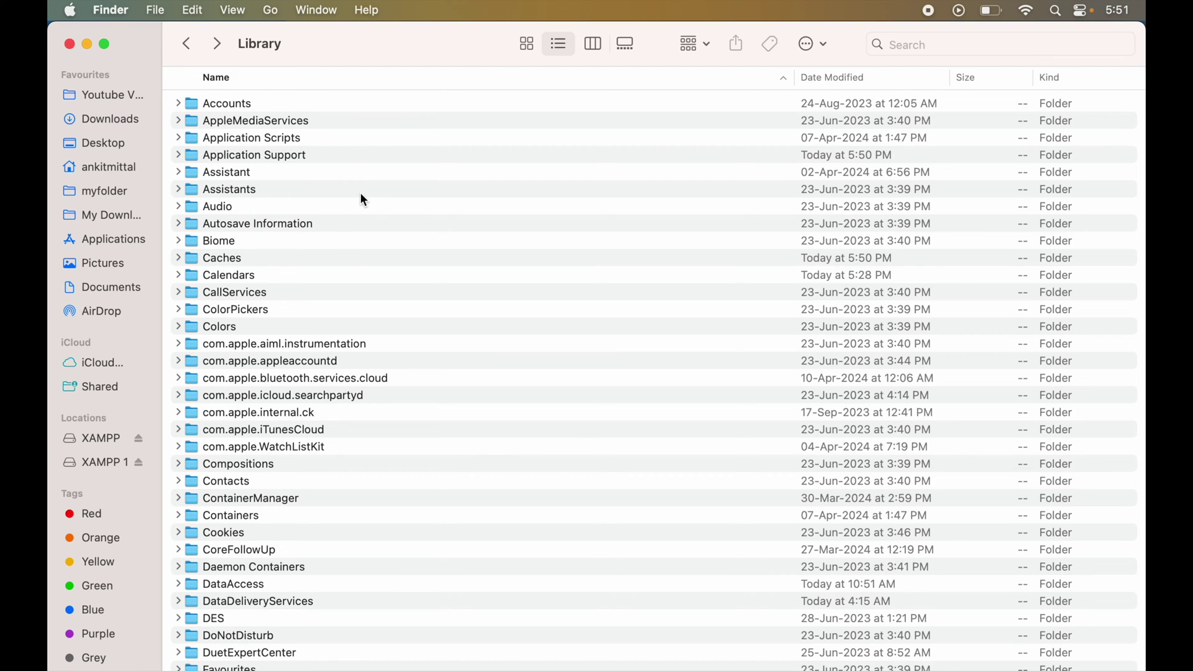
Open the Preferences folder in the user's Library
scroll(363, 198, "down", 5)
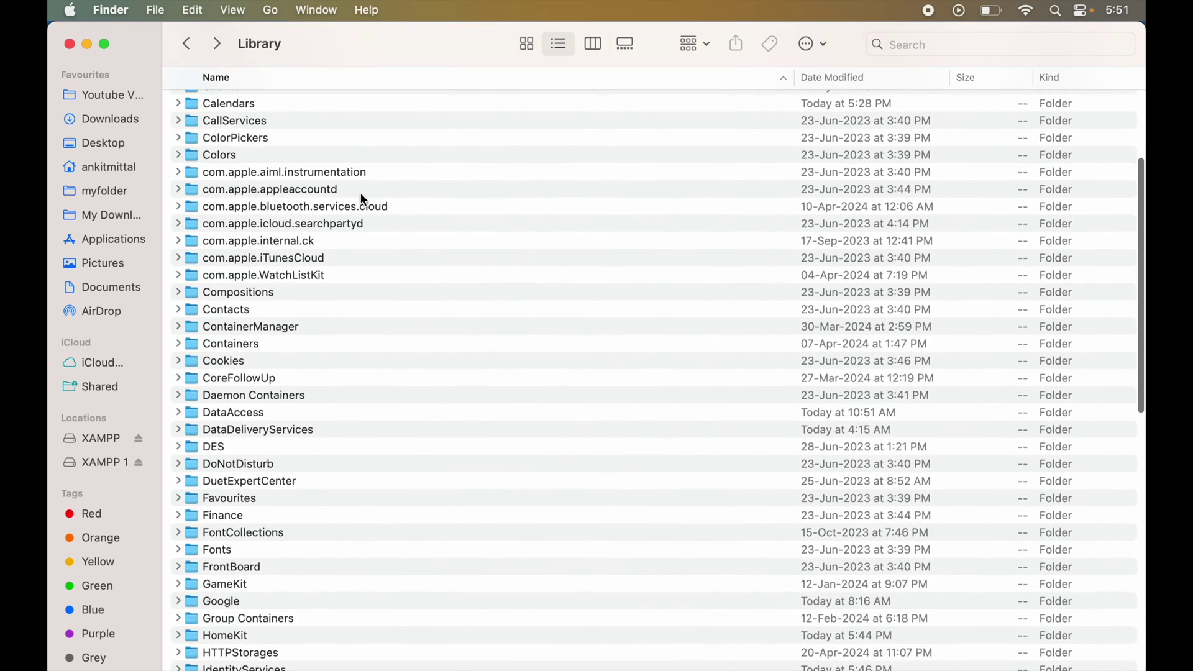
scroll(361, 195, "down", 8)
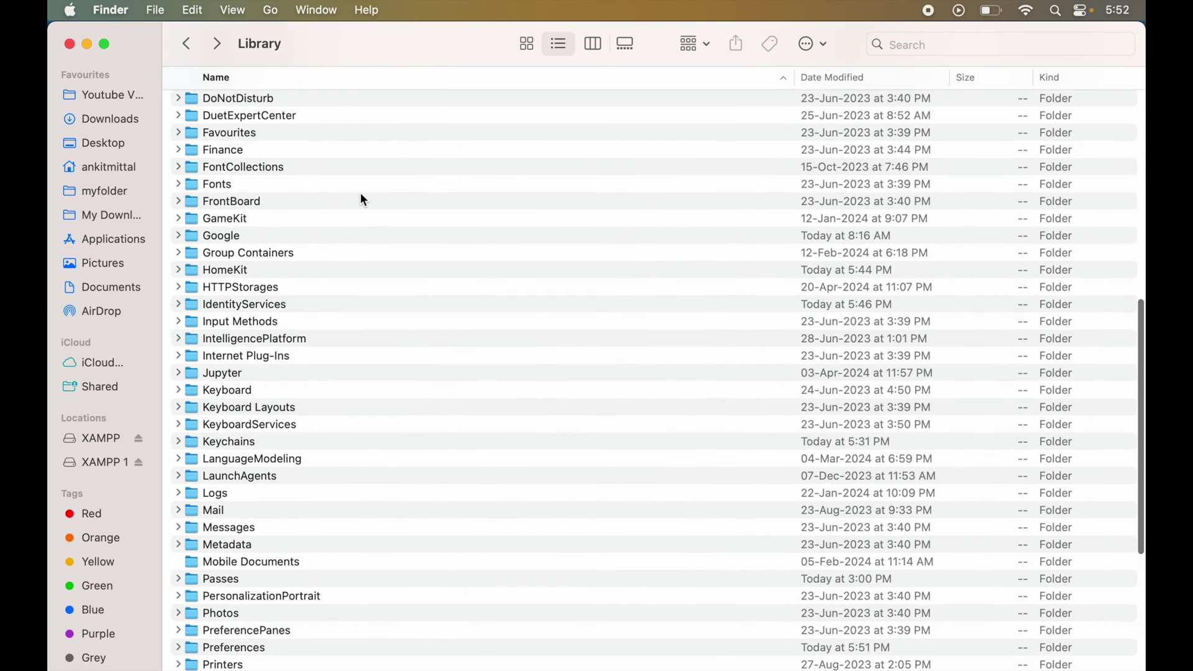
scroll(364, 200, "down", 4)
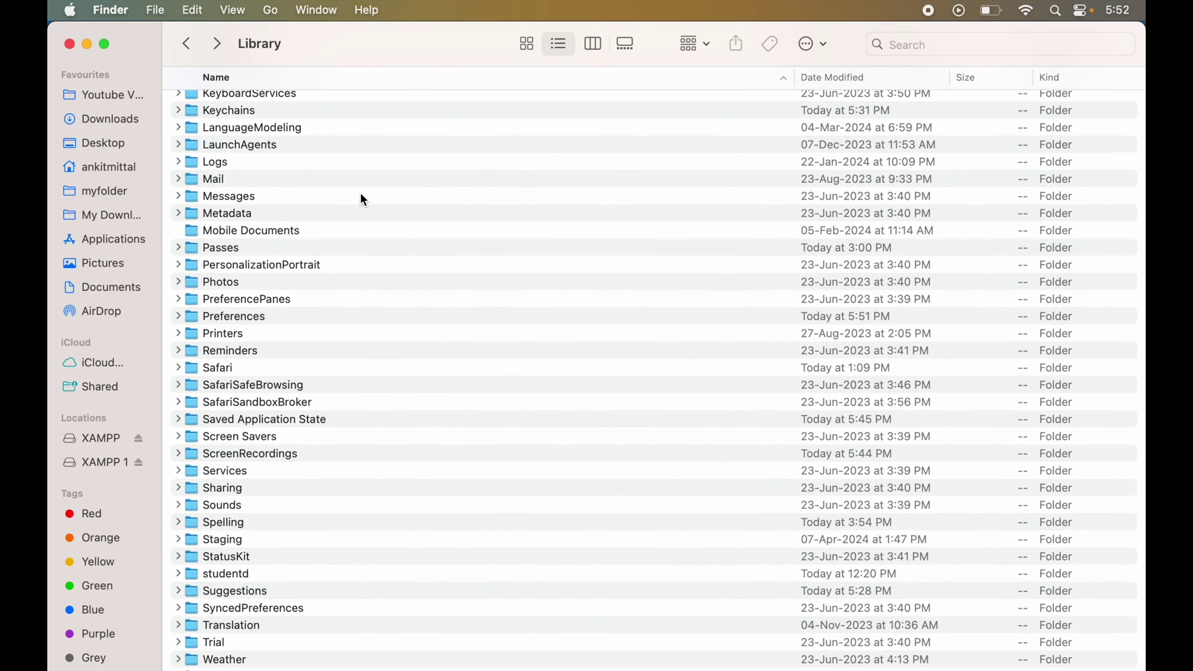
left_click(265, 318)
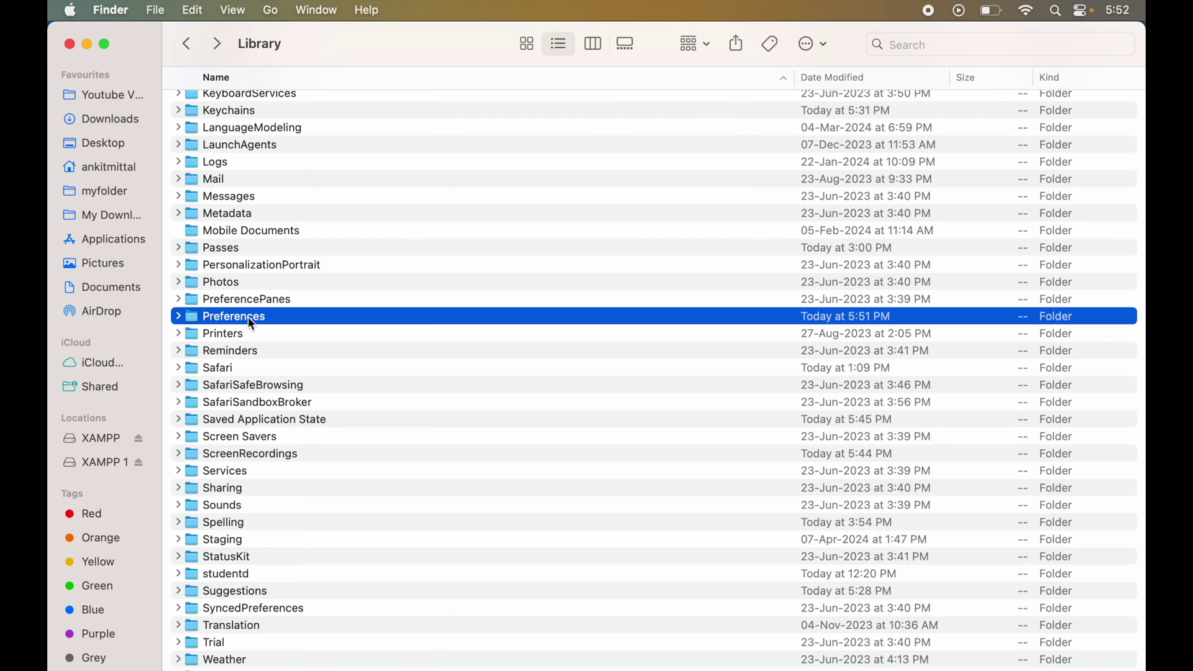
double_click(263, 319)
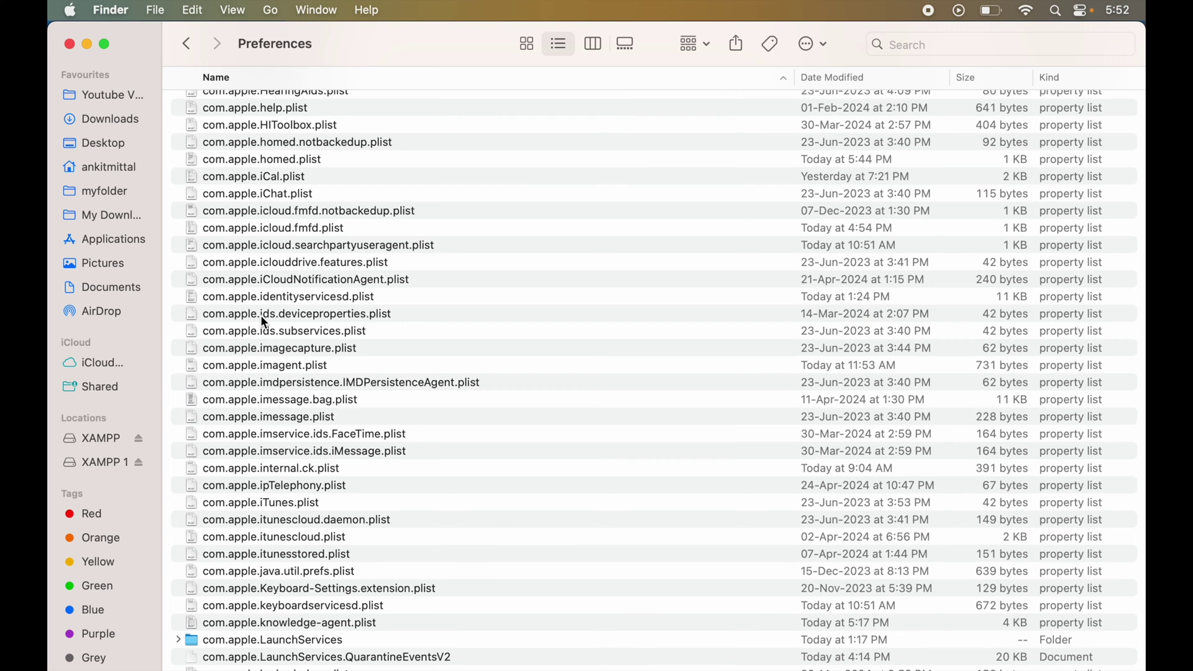
Move de.appsolute.MAMP.plist from Preferences to the Bin
scroll(262, 317, "down", 10)
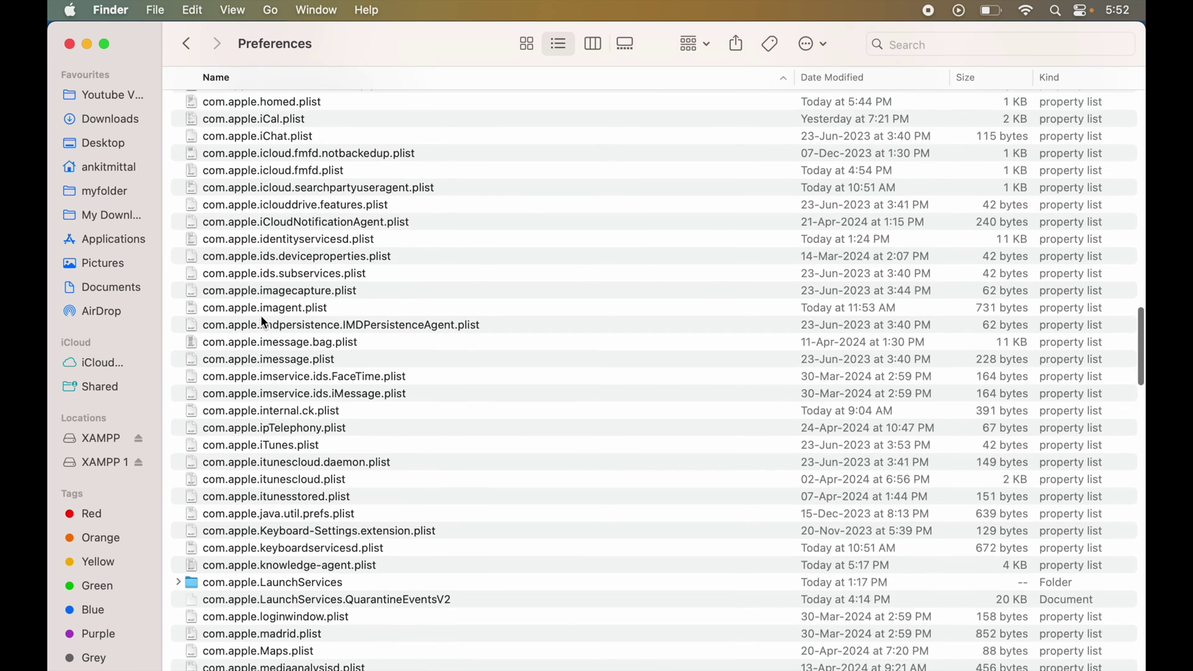
scroll(260, 315, "down", 20)
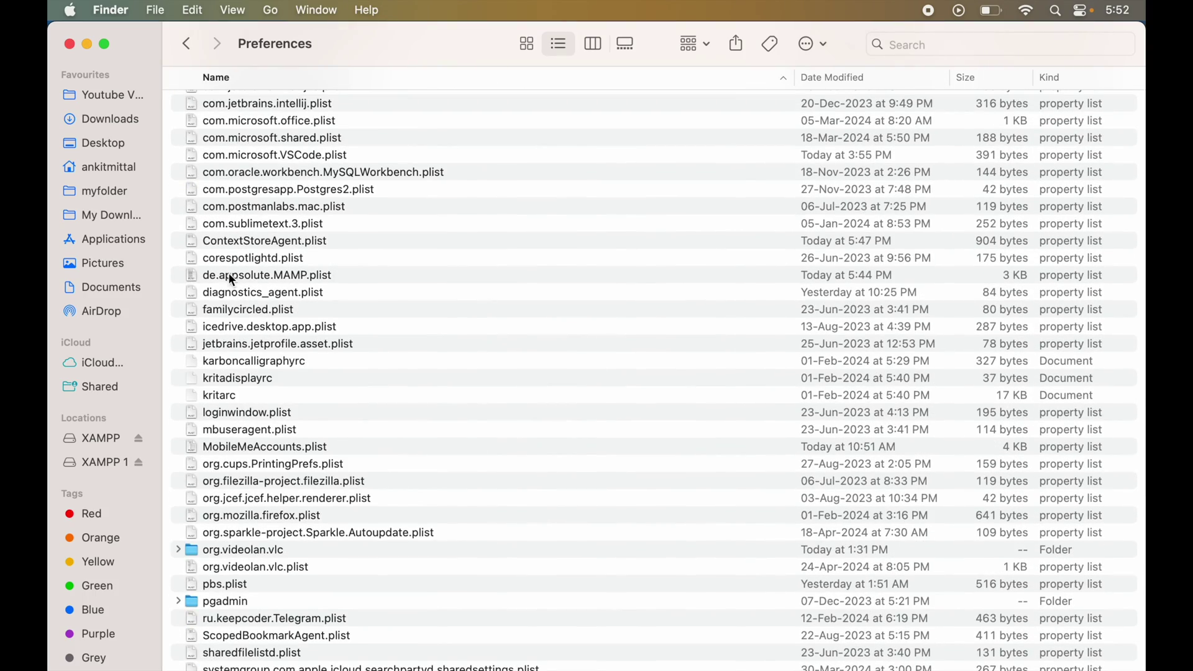
left_click(257, 279)
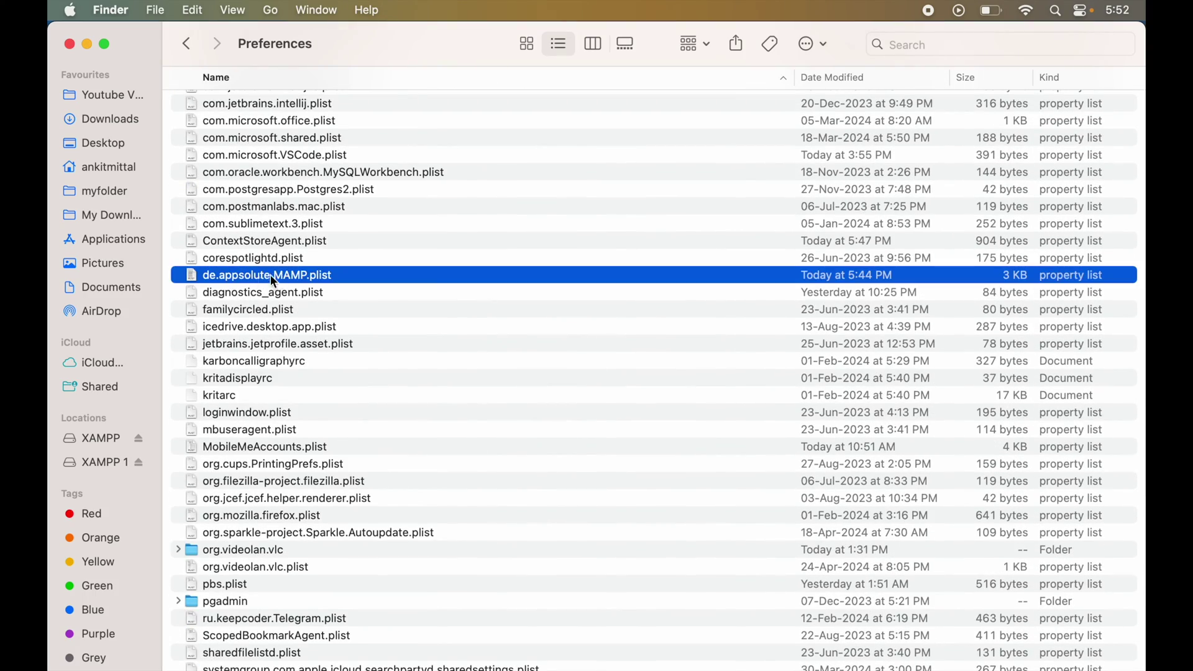
right_click(327, 281)
left_click(361, 340)
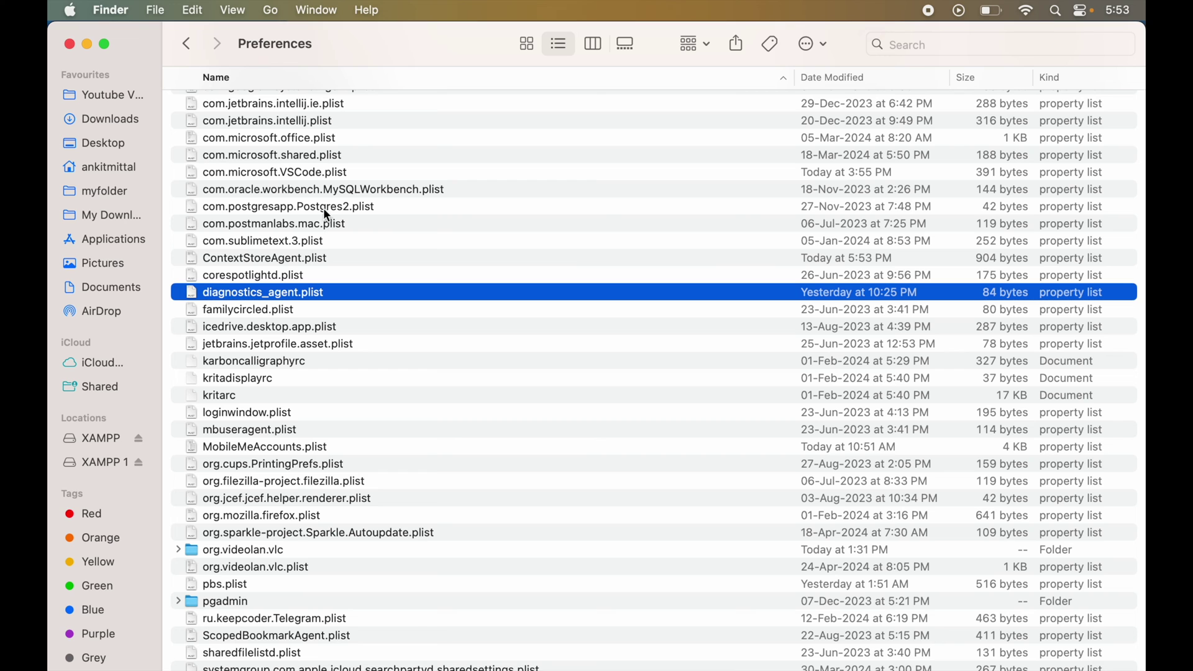
Jump to the /private/var/db/receipts folder via Go to Folder
left_click(274, 10)
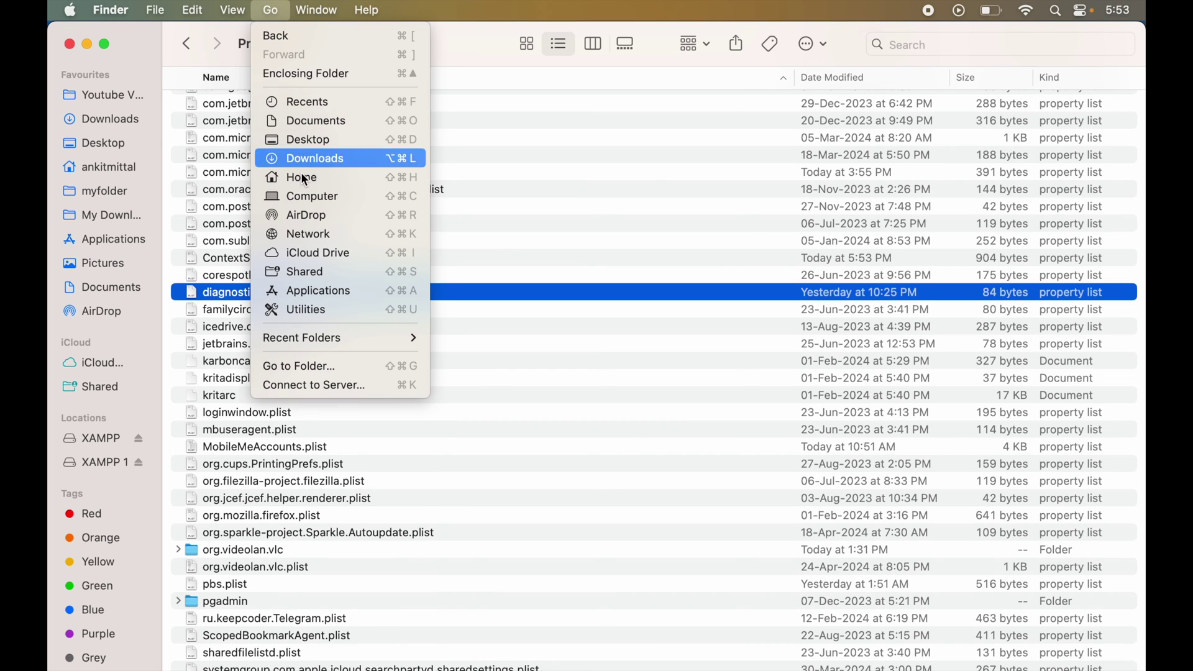
left_click(333, 366)
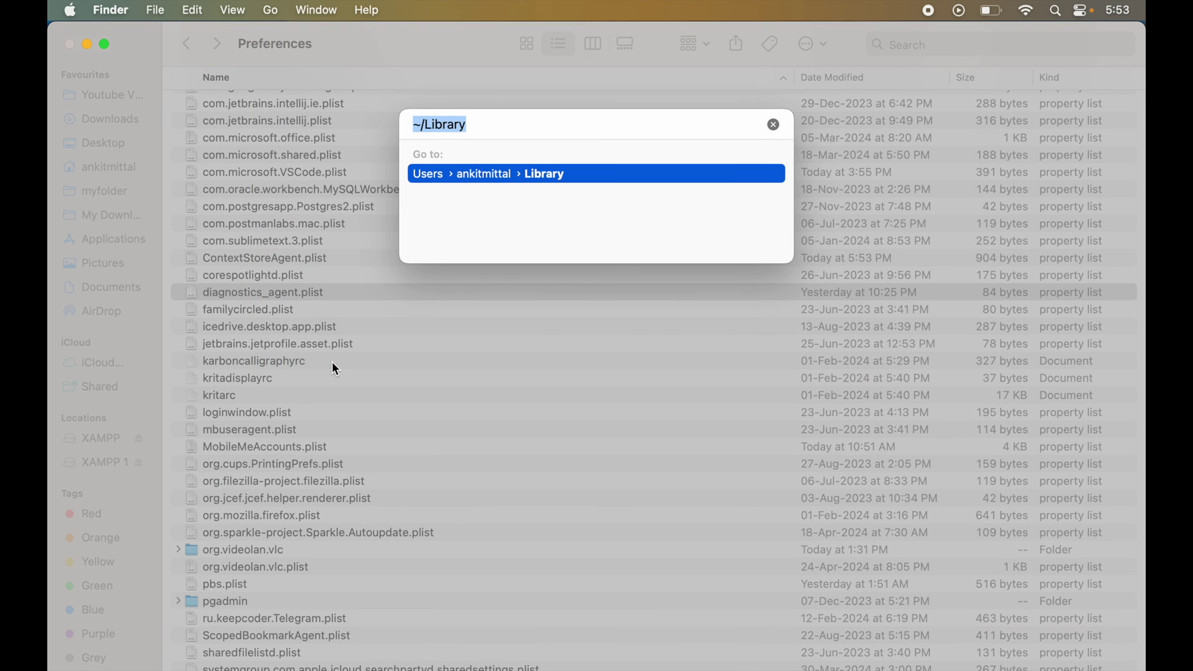
type("/private/var/db/receipts")
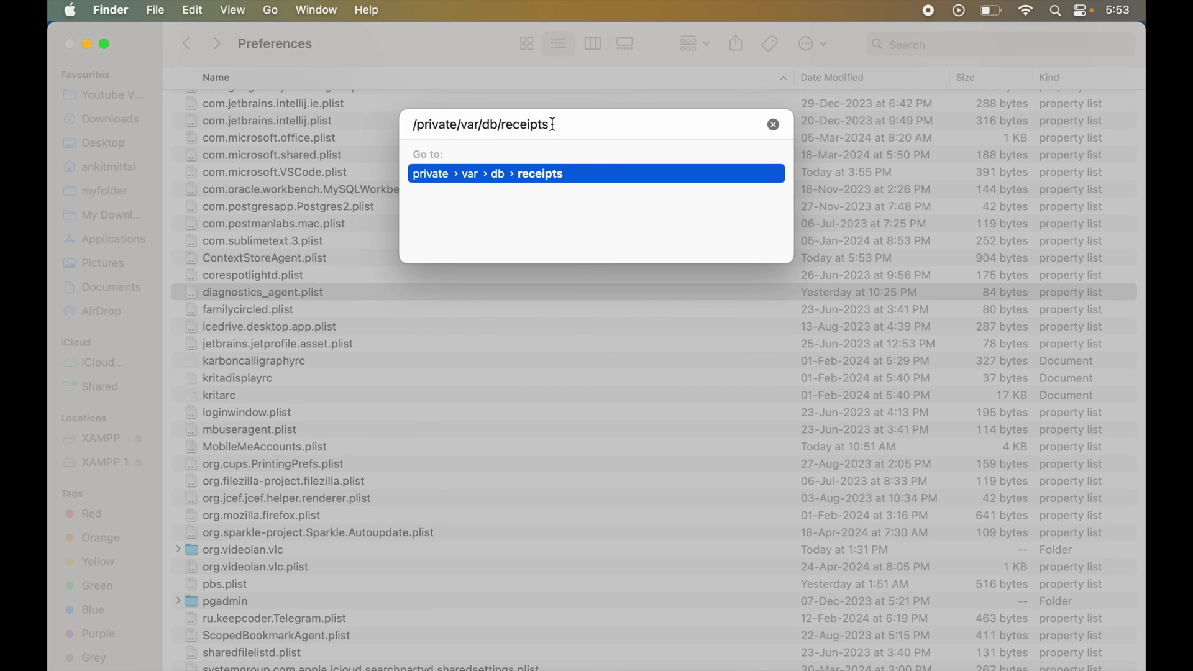
left_click(547, 174)
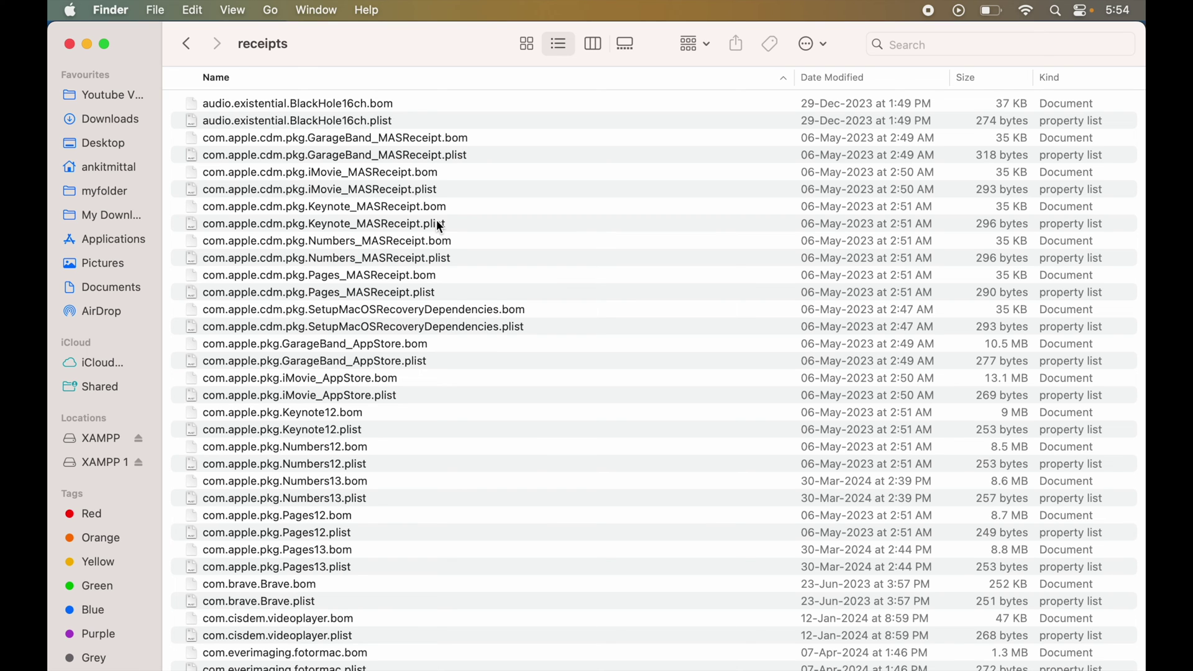
Move the six de.appsolute.installer receipt files to the Bin, authorising with the admin password
scroll(440, 227, "down", 15)
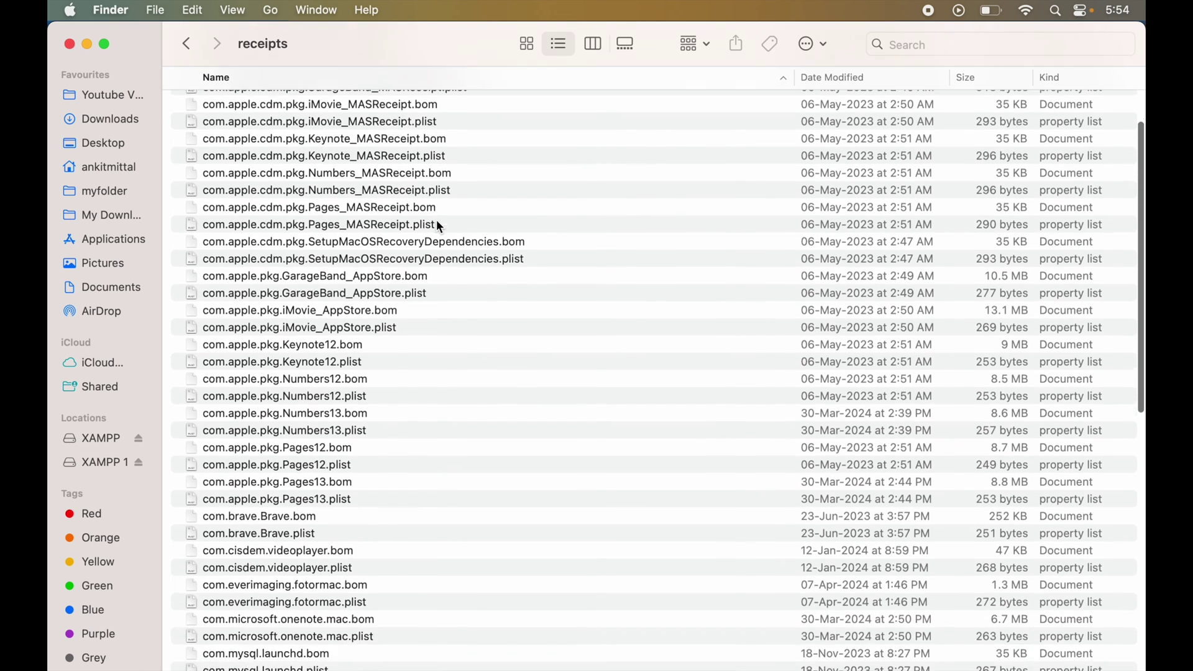
scroll(438, 224, "down", 5)
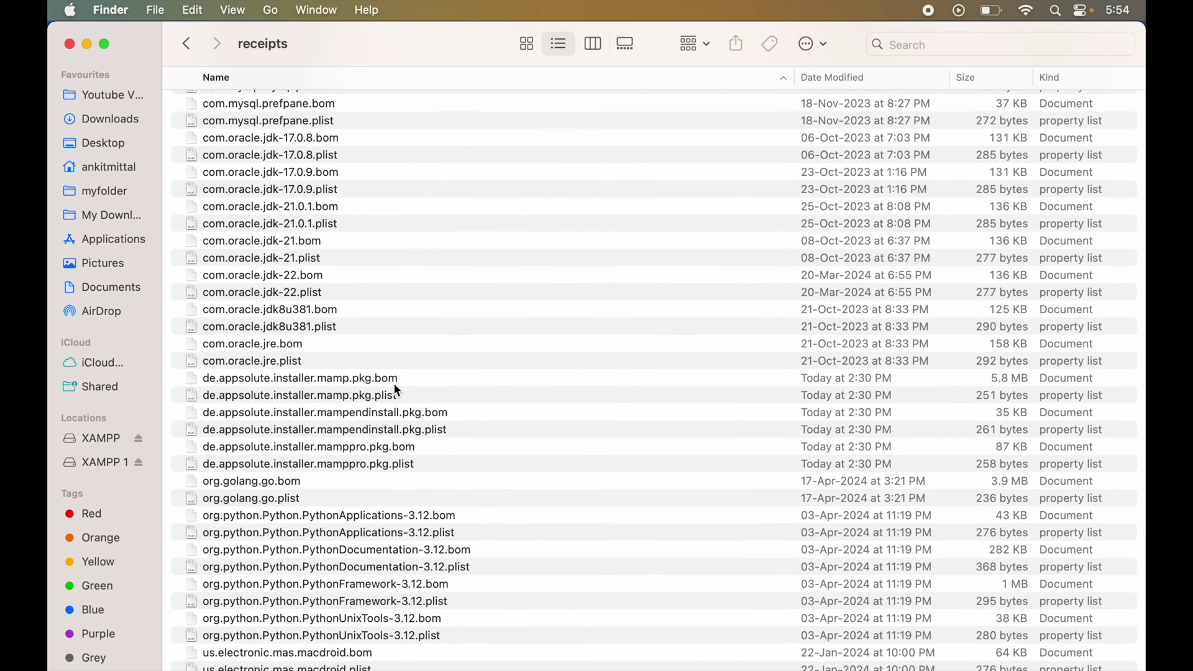
left_click(358, 379)
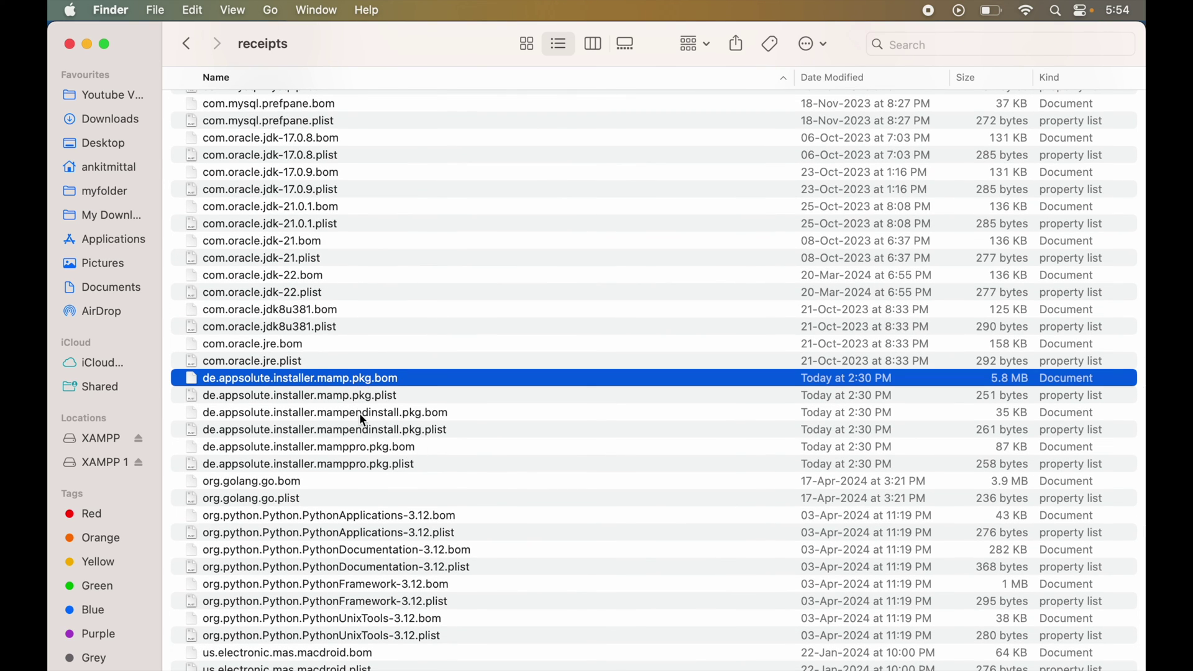
left_click(366, 466, "shift")
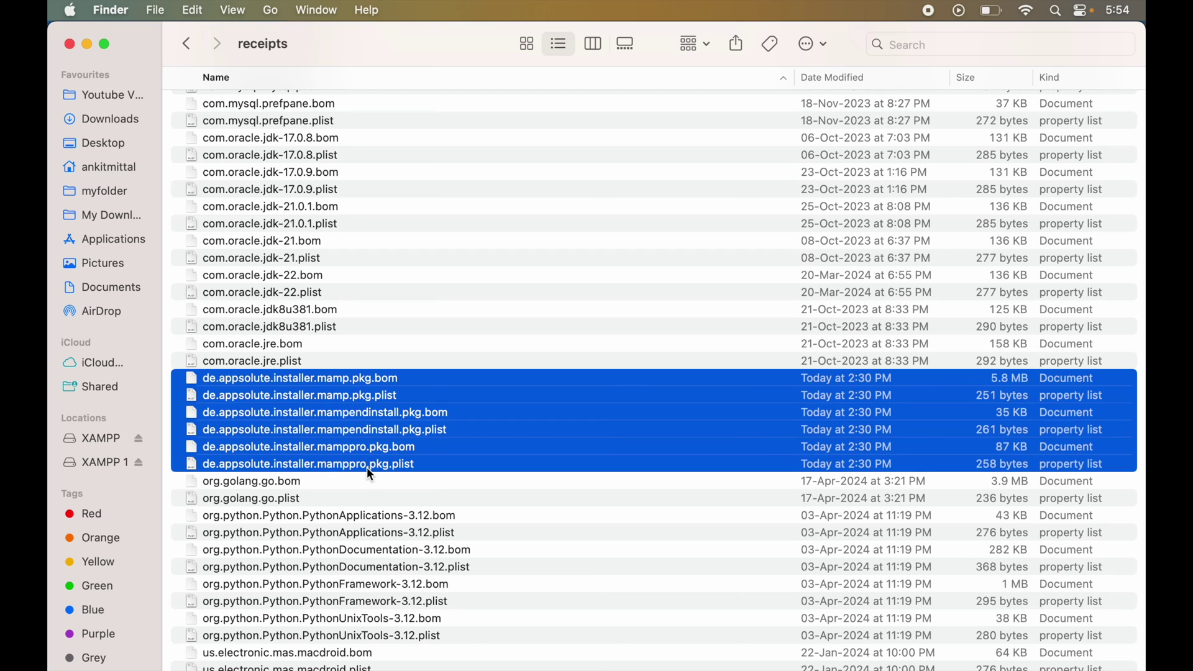
right_click(356, 408)
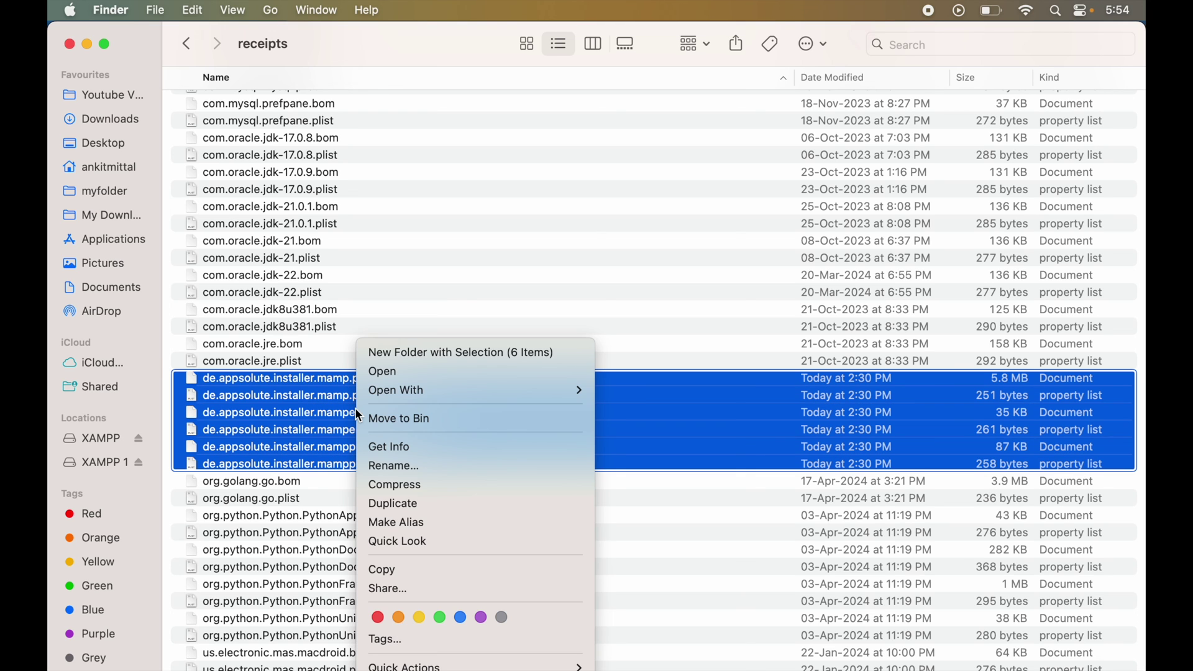
left_click(381, 427)
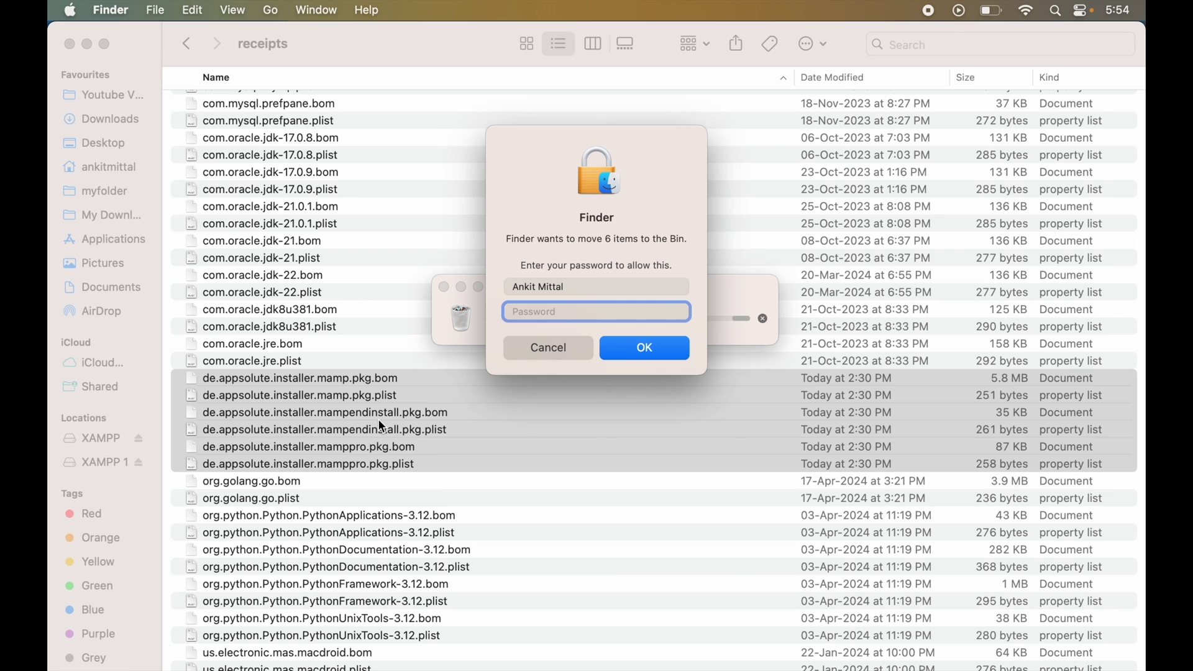
type("••••••••")
key("Return")
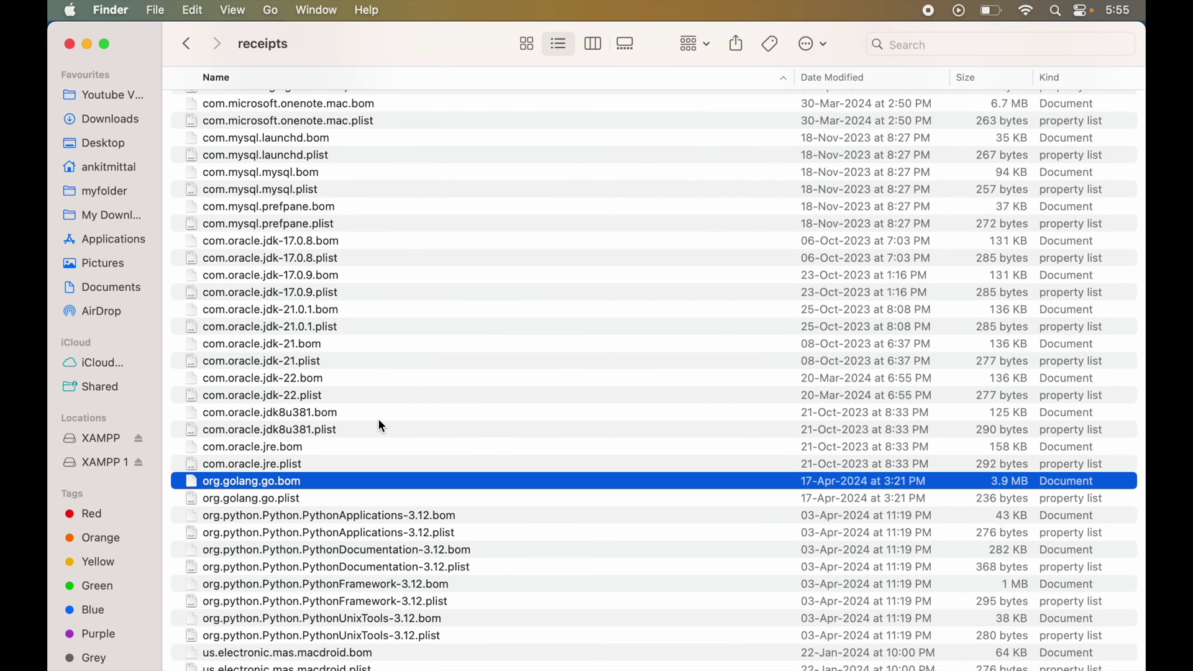